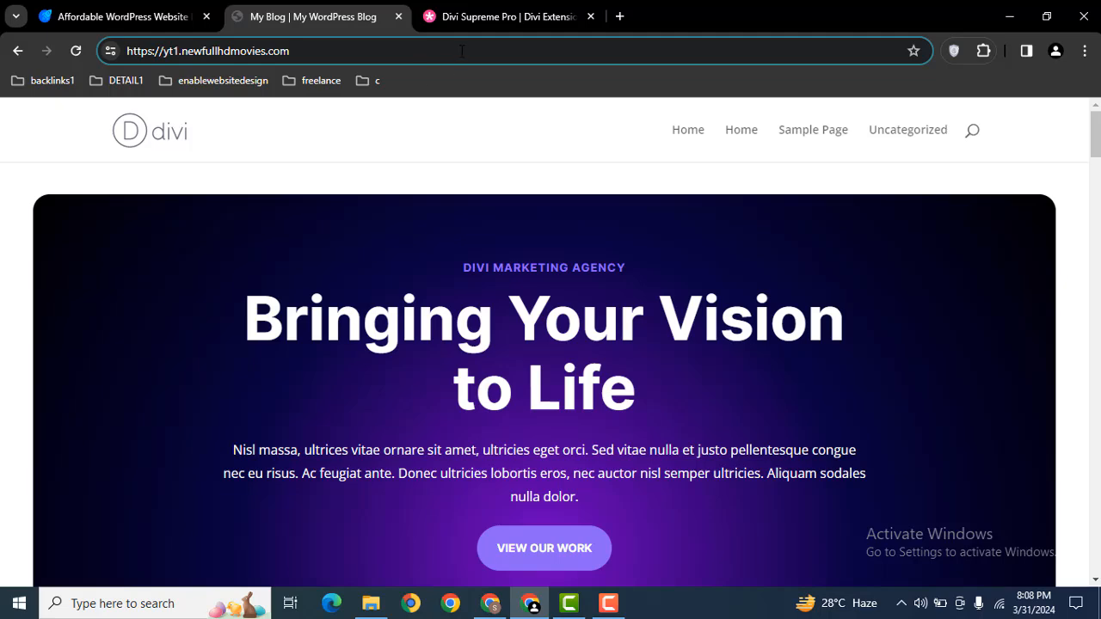
Open the WordPress admin dashboard of yt1.newfullhdmovies.com in a new browser tab.
click(621, 16)
text(https://yt1.newfullhdmovies.com/)
key(Return)
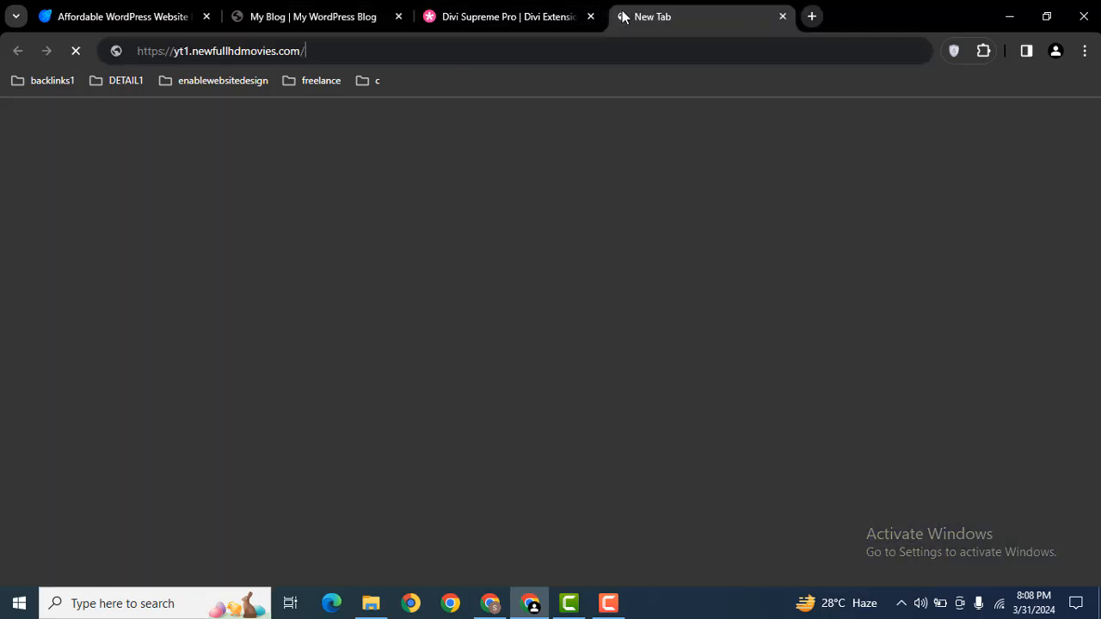
key(Down)
key(Return)
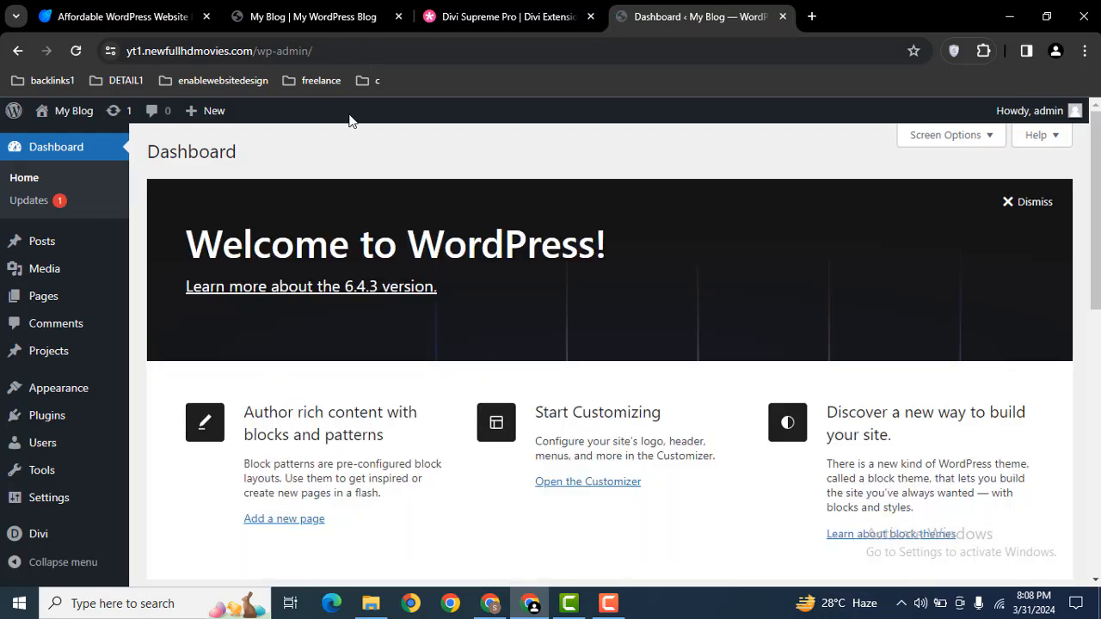
Open the page for adding new plugins in a separate tab and search the plugins for "divi".
mouse_move(62, 418)
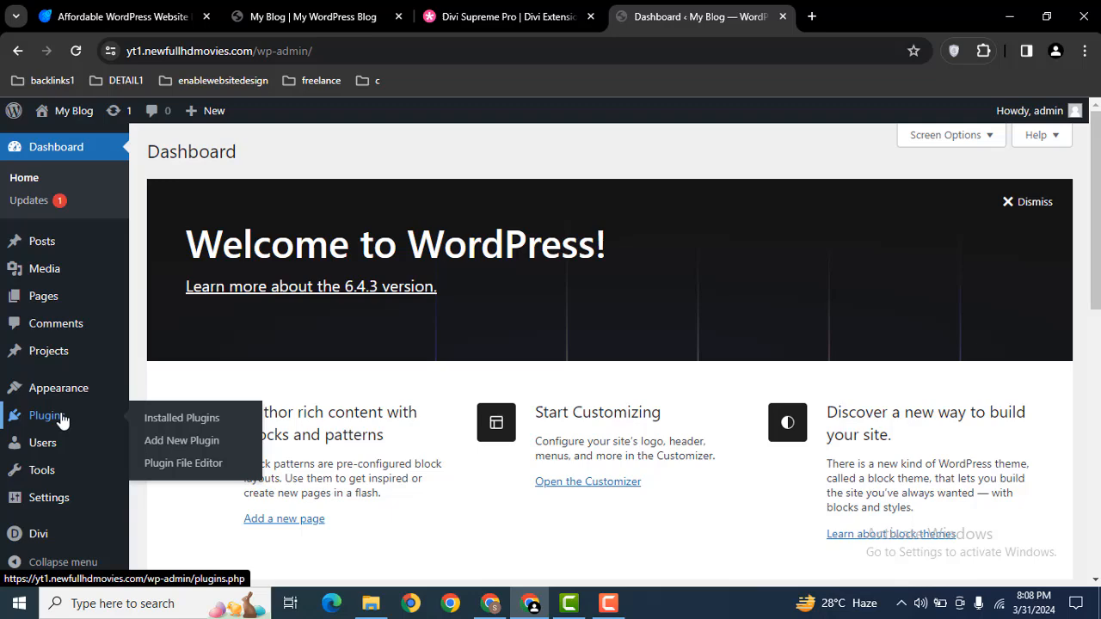
middle_click(185, 446)
click(829, 14)
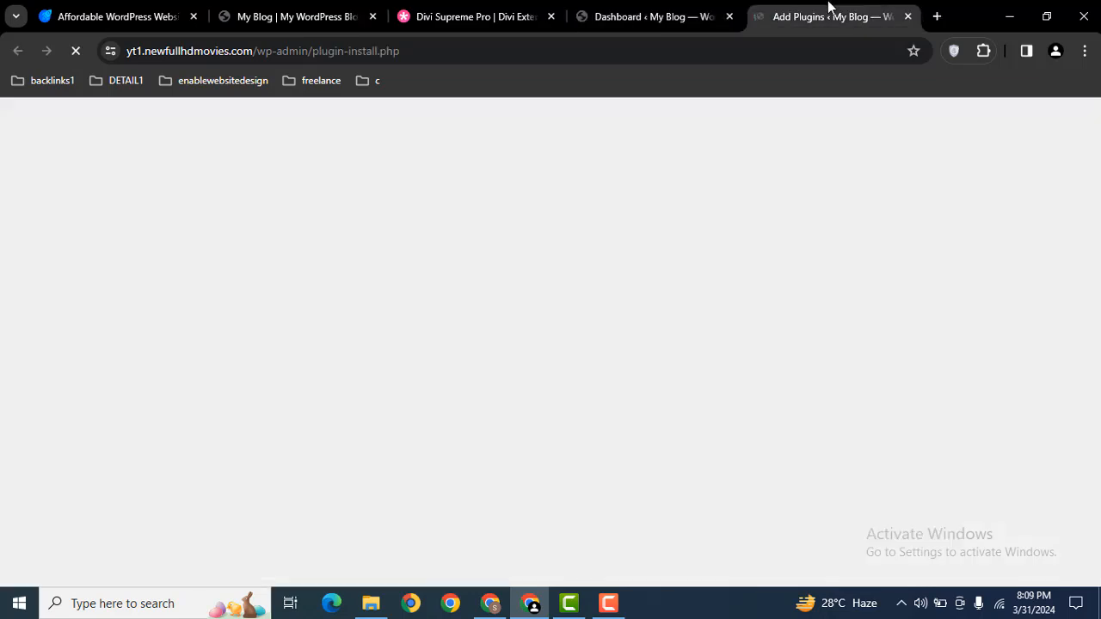
click(901, 199)
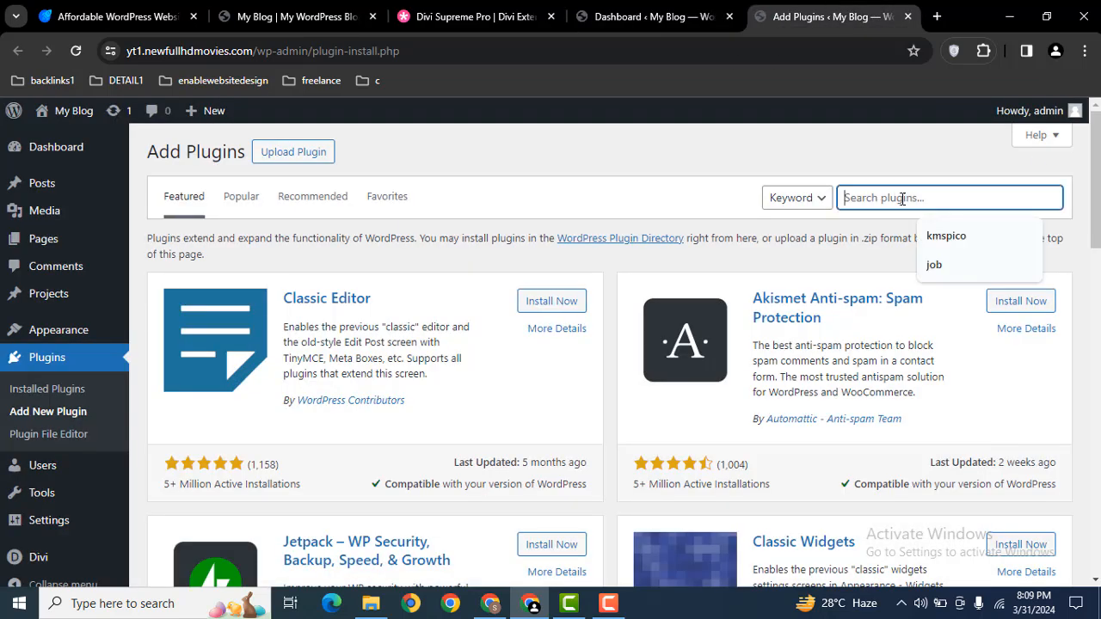
text(divi)
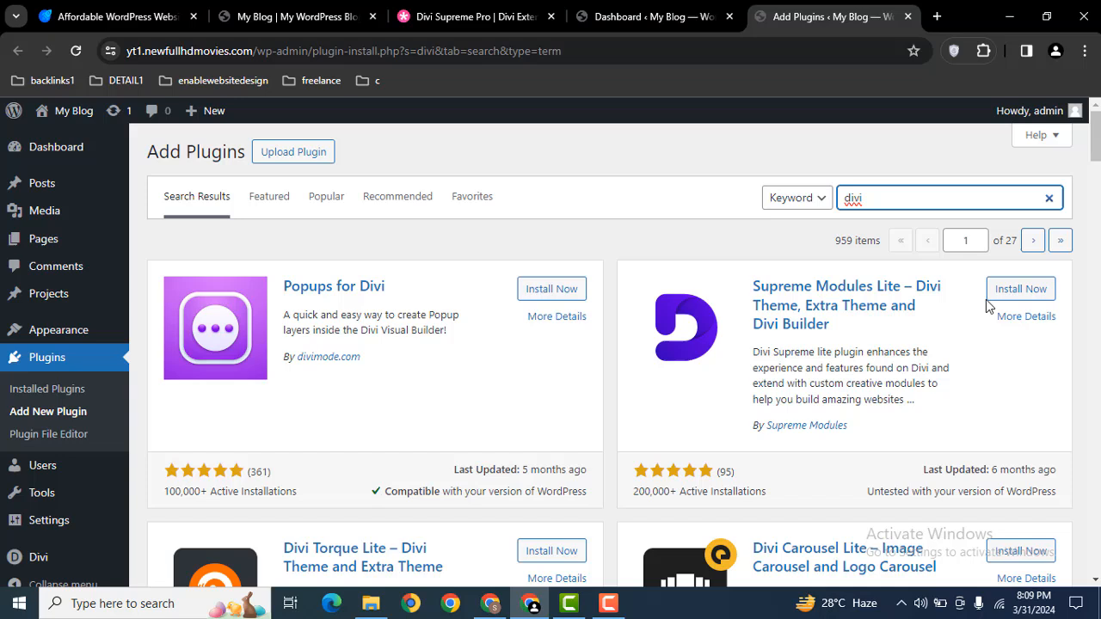
Install and activate the Supreme Modules Lite – Divi Theme, Extra Theme and Divi Builder plugin.
click(1002, 293)
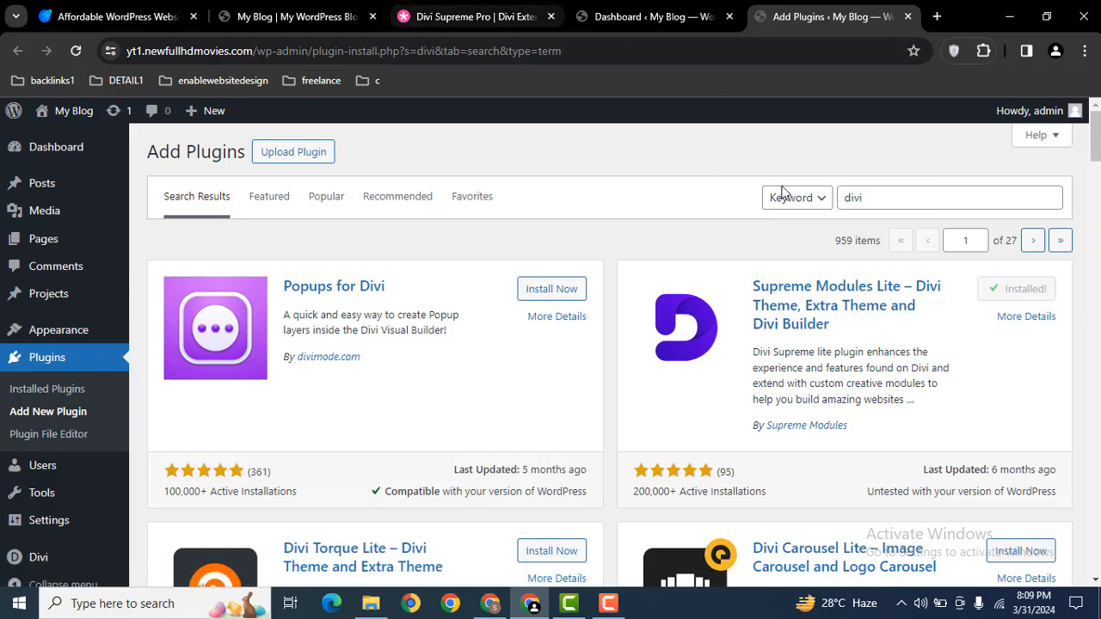
click(448, 9)
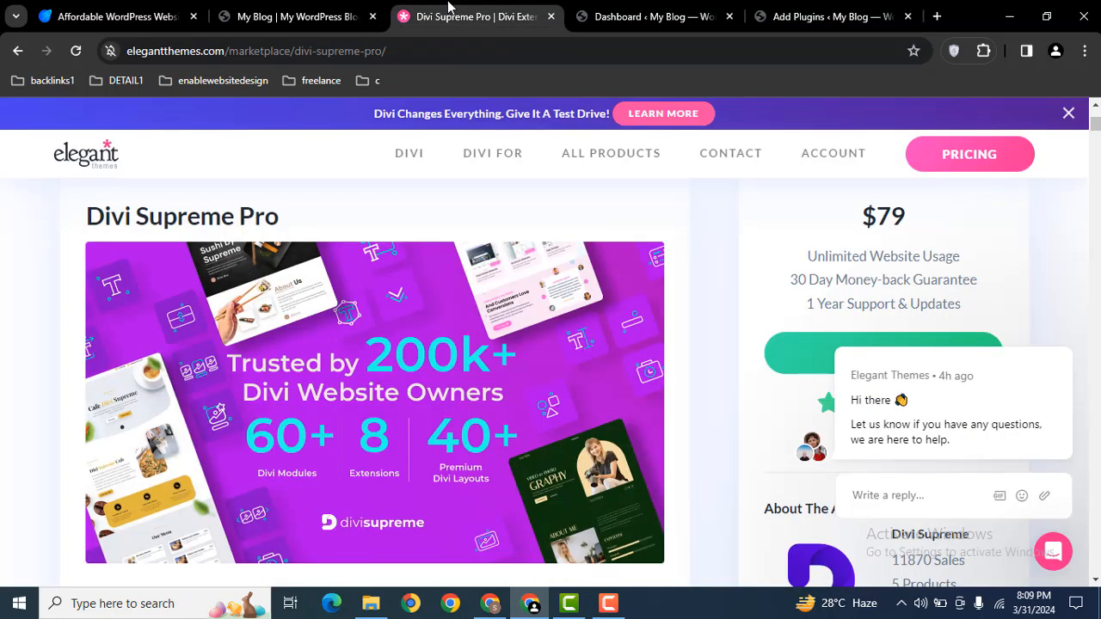
click(786, 11)
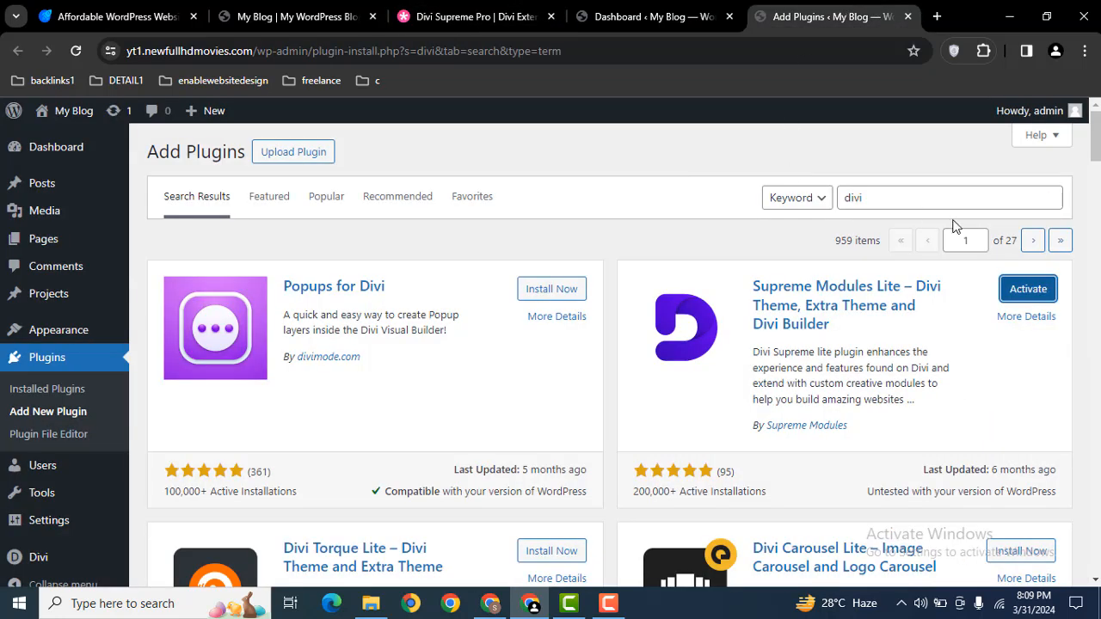
click(1029, 301)
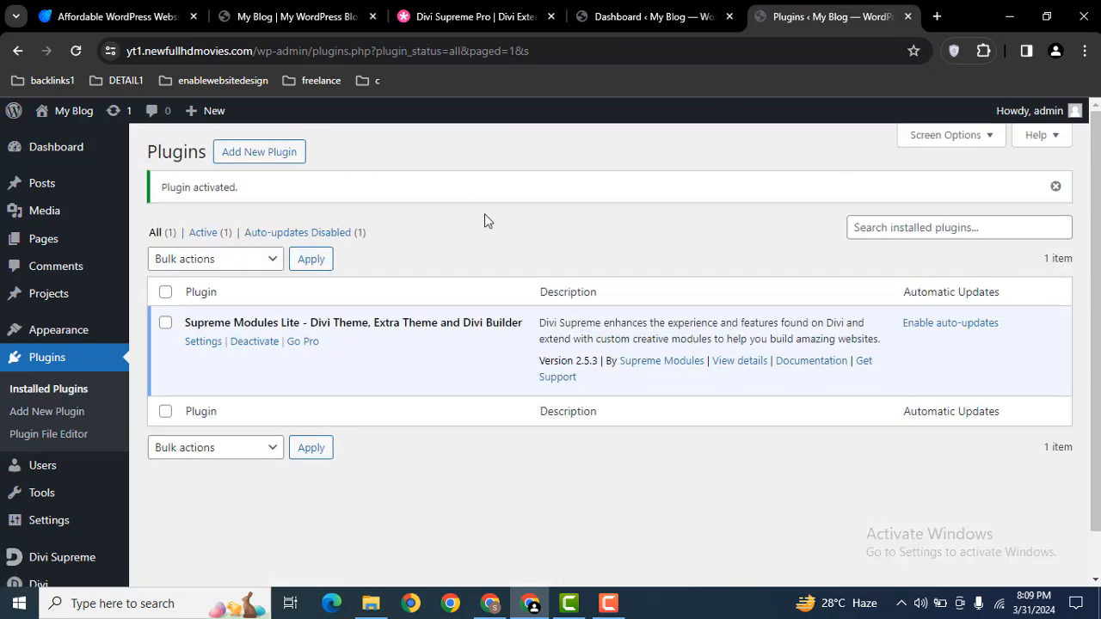
Install the plugin from the uploaded file supreme-modules-pro-for-divi_v4.9.95 in the resources folder and activate it.
click(250, 152)
click(296, 153)
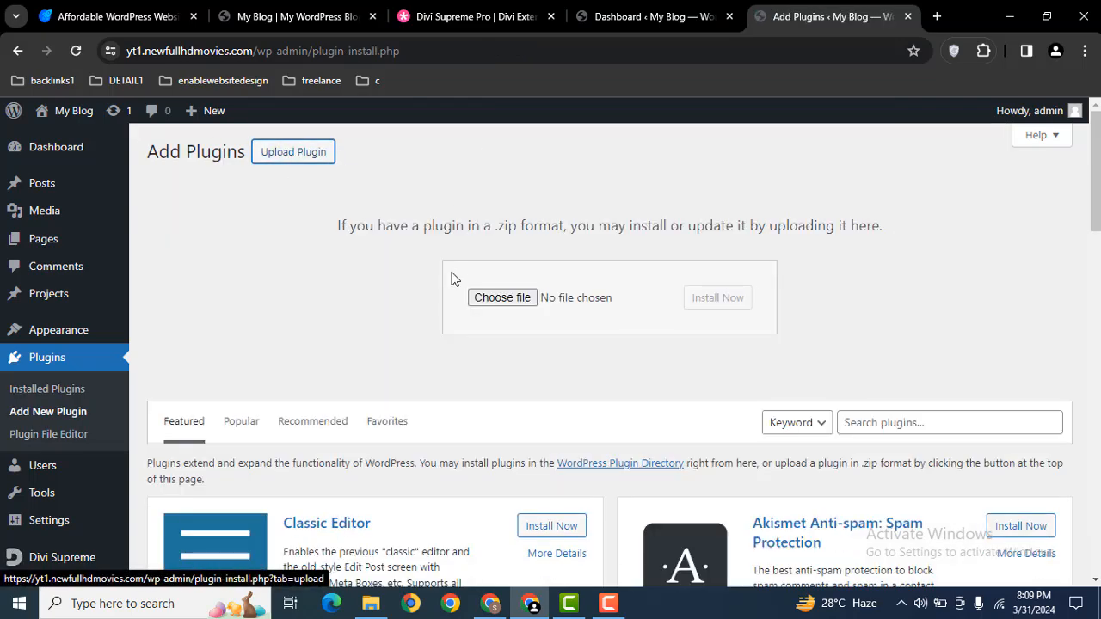
click(502, 298)
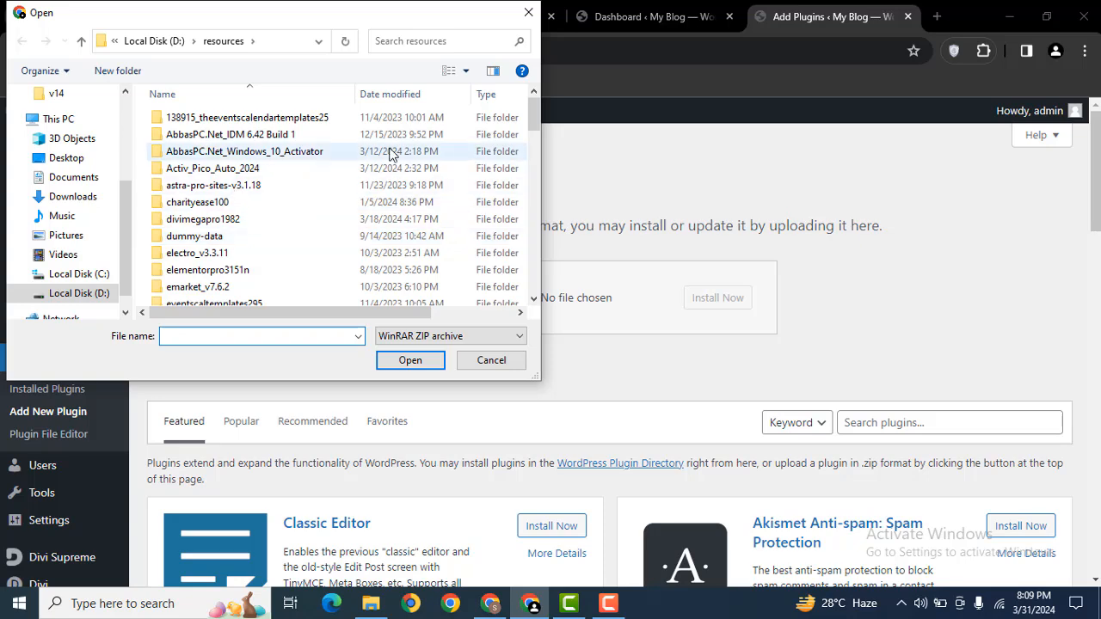
click(417, 172)
scroll(417, 174, down, 7)
click(417, 174)
scroll(417, 174, down, 1)
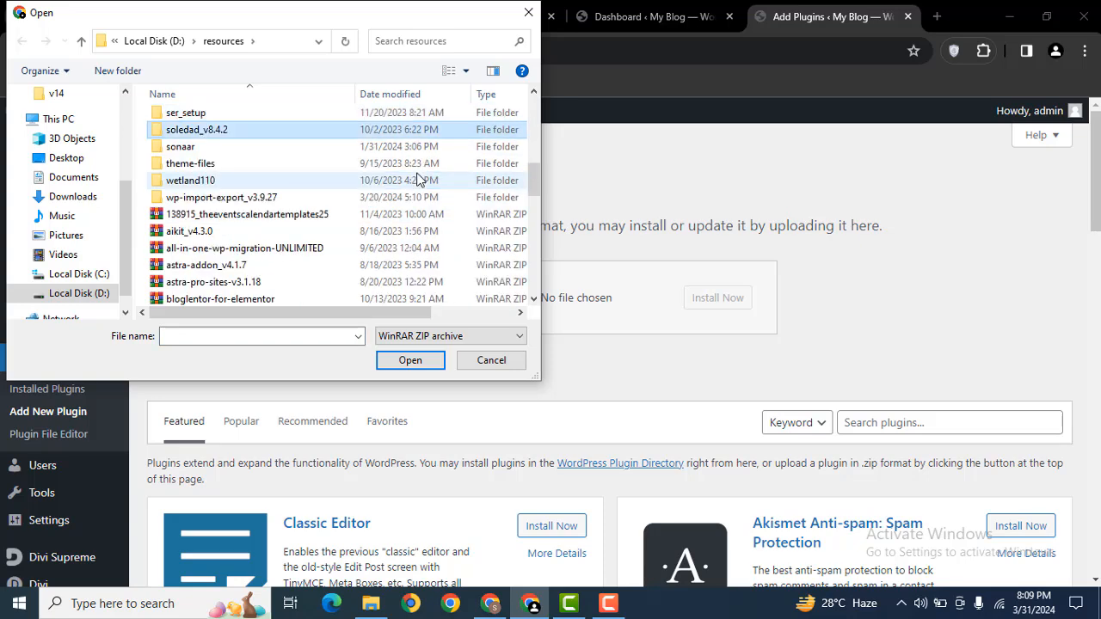
key(s)
key(s)
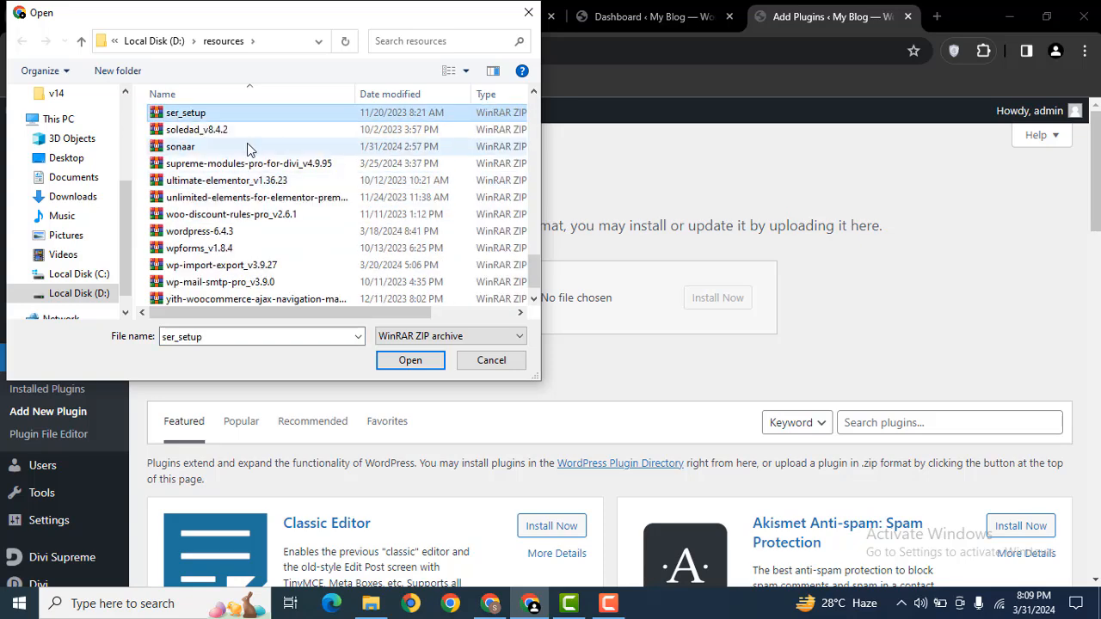
click(265, 167)
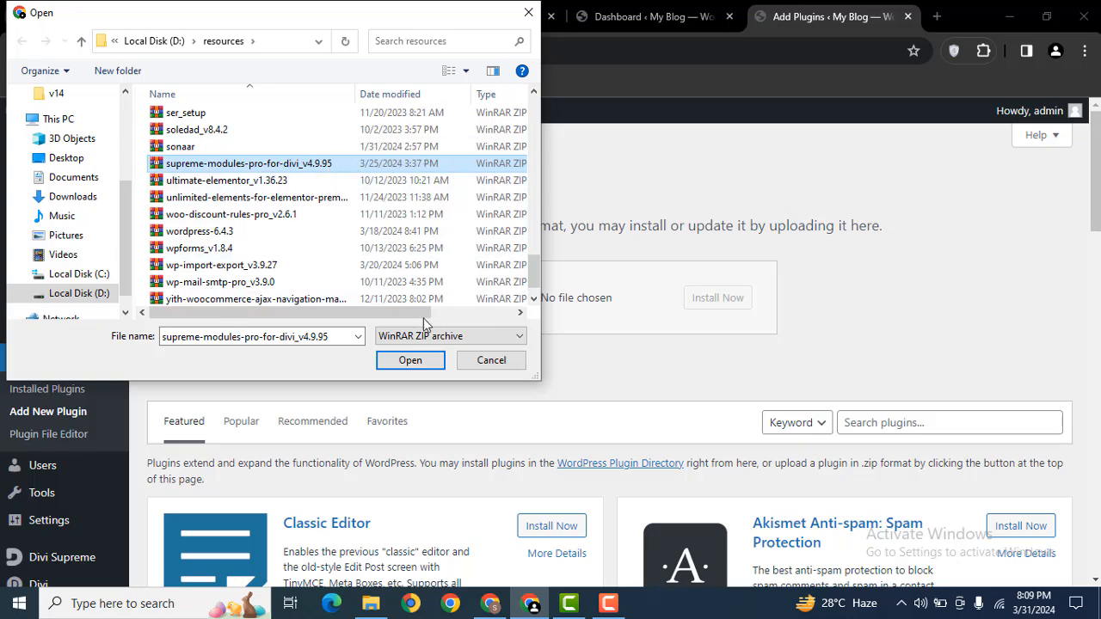
click(408, 360)
click(711, 313)
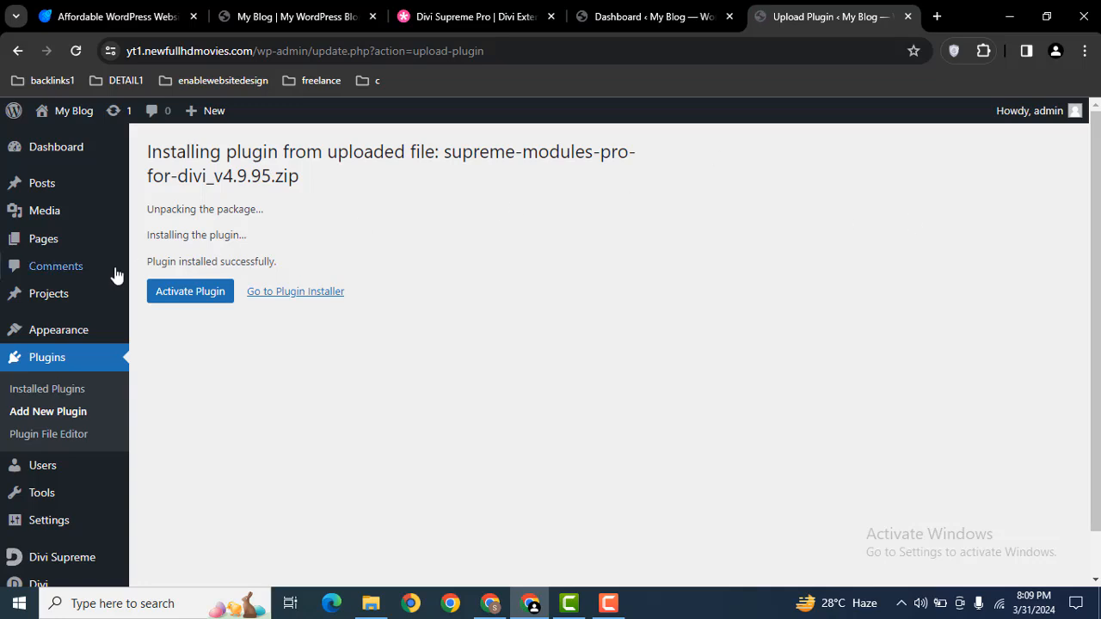
click(179, 296)
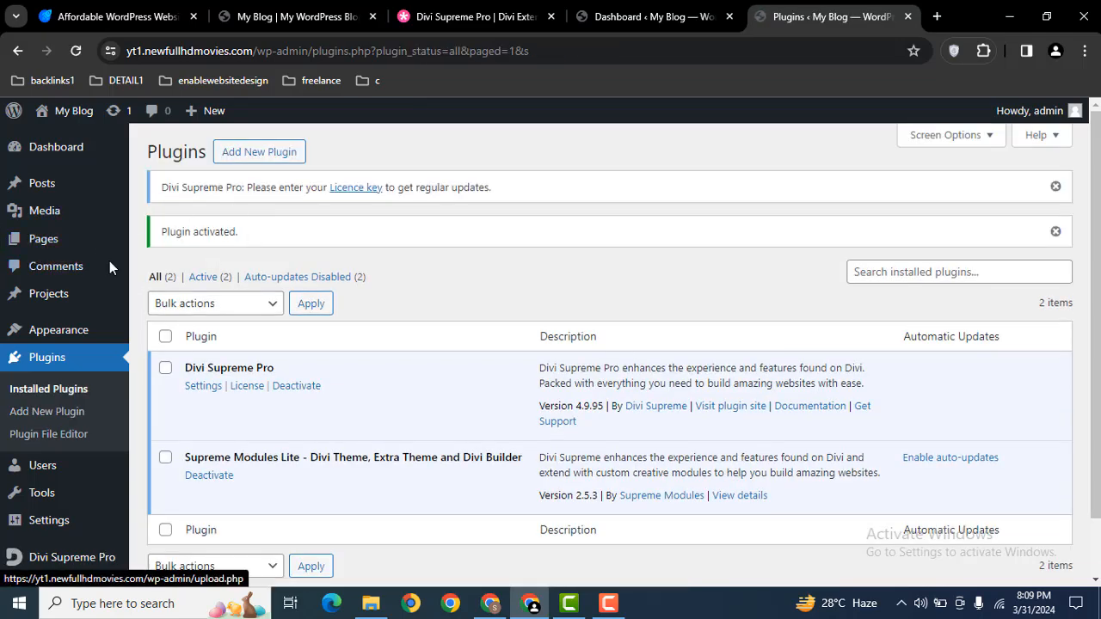
View the site's Home page from the pages list and open it in the Divi Visual Builder in a new tab.
click(35, 244)
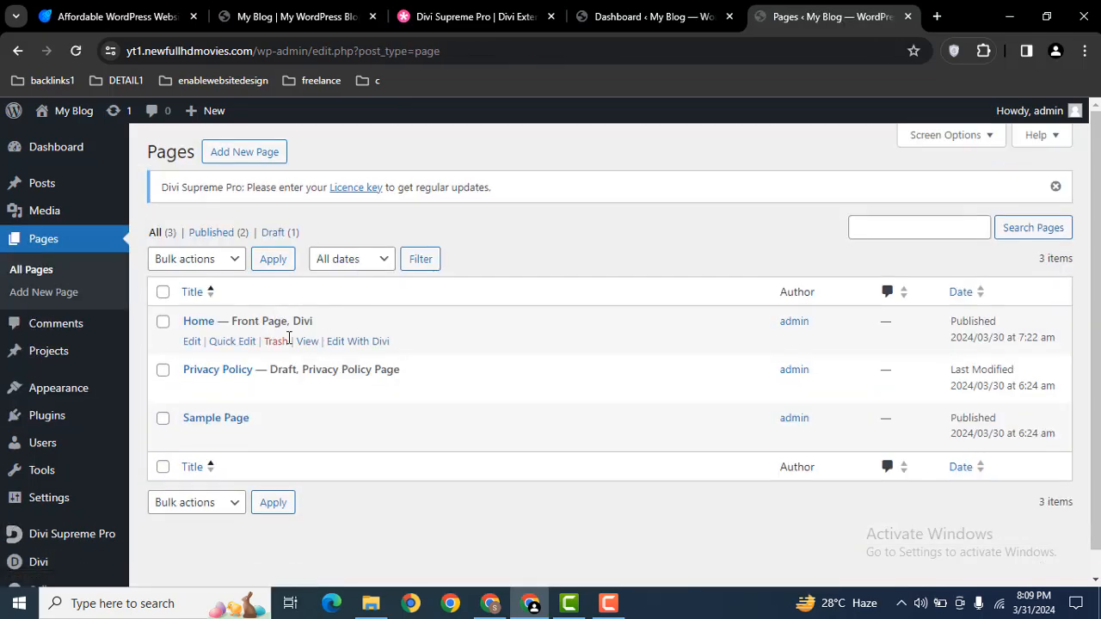
middle_click(307, 342)
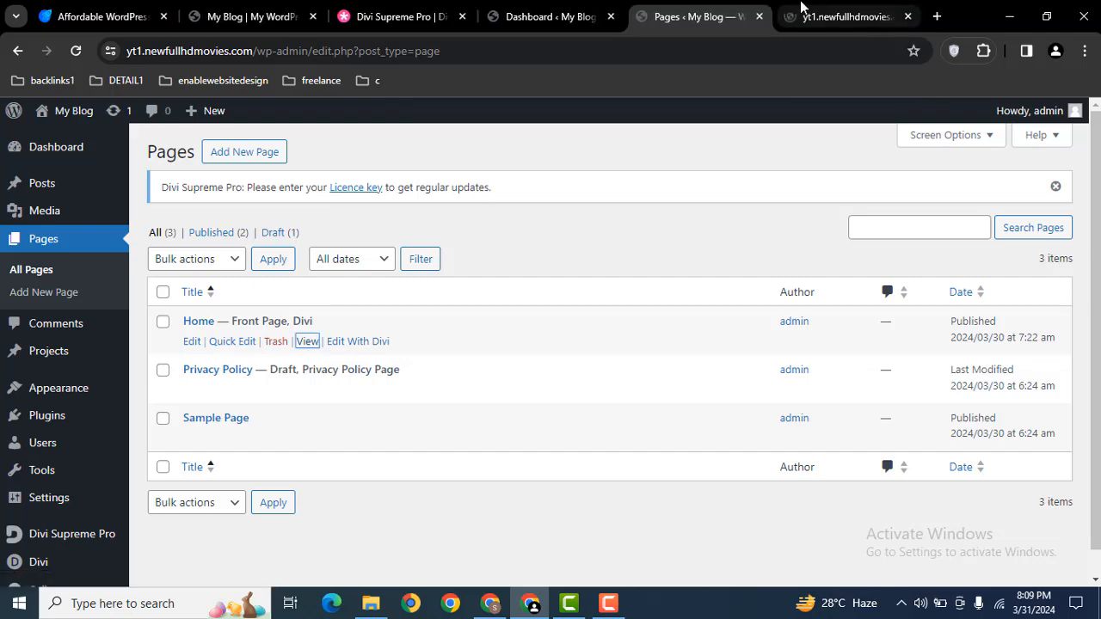
click(800, 13)
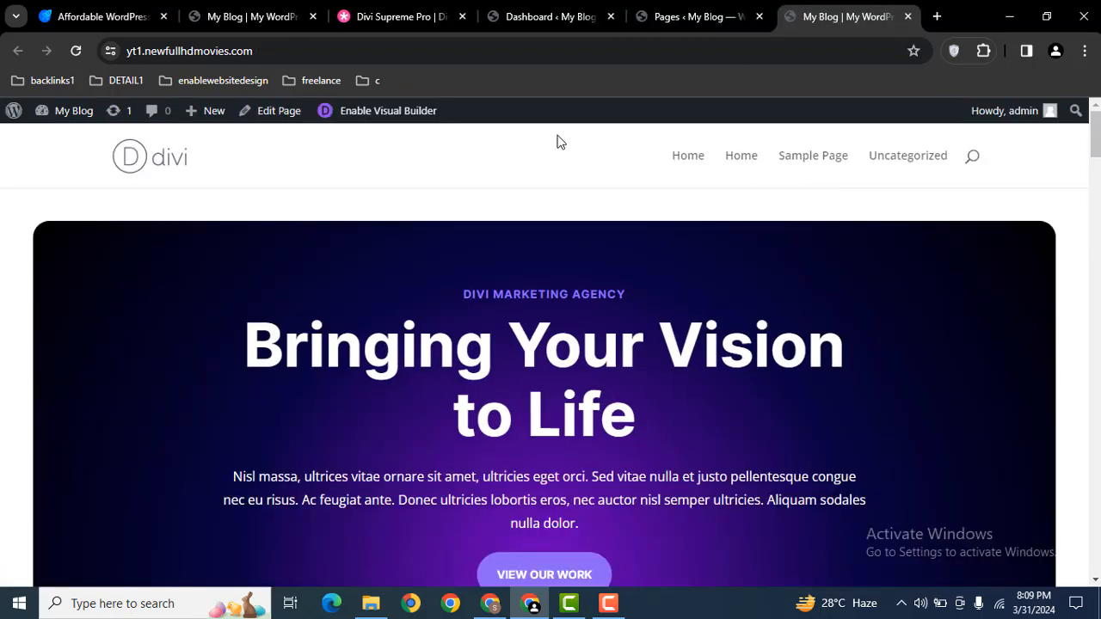
middle_click(375, 120)
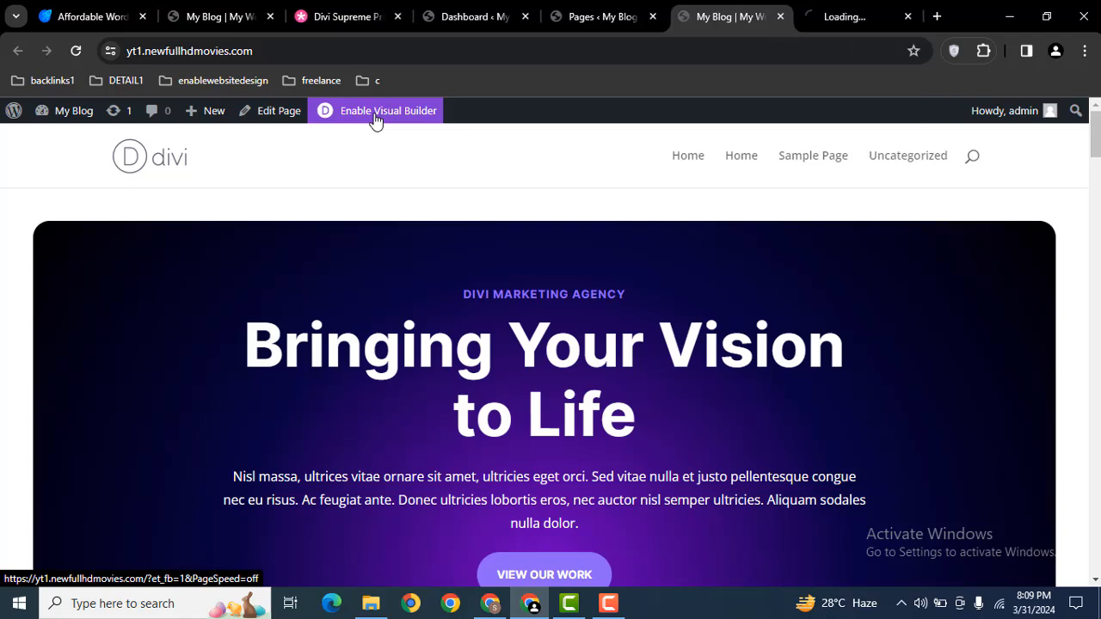
click(602, 16)
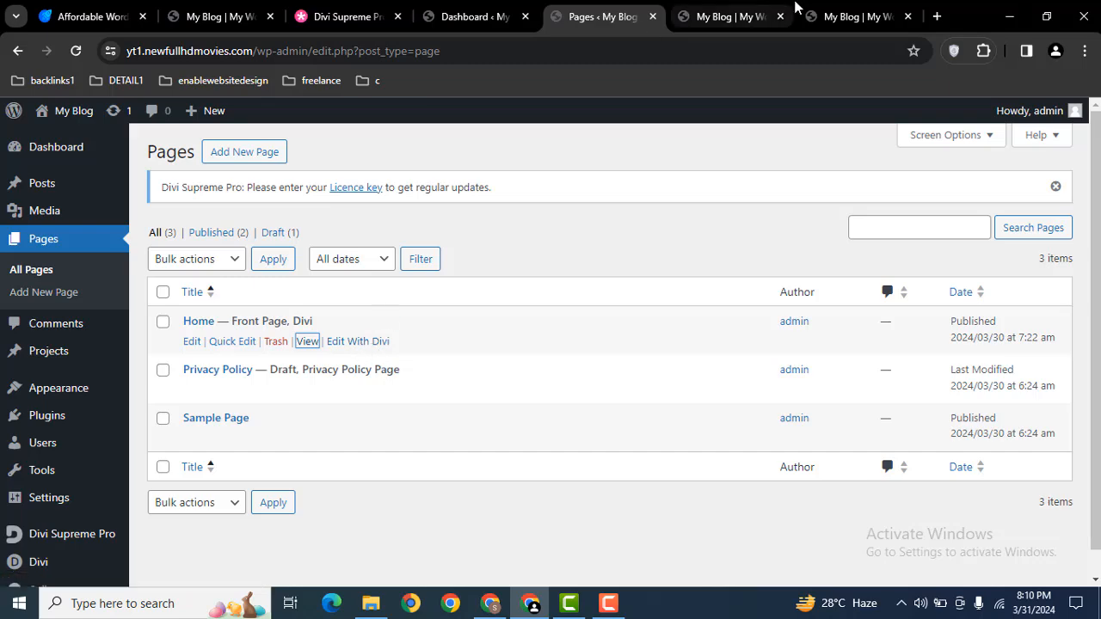
click(752, 9)
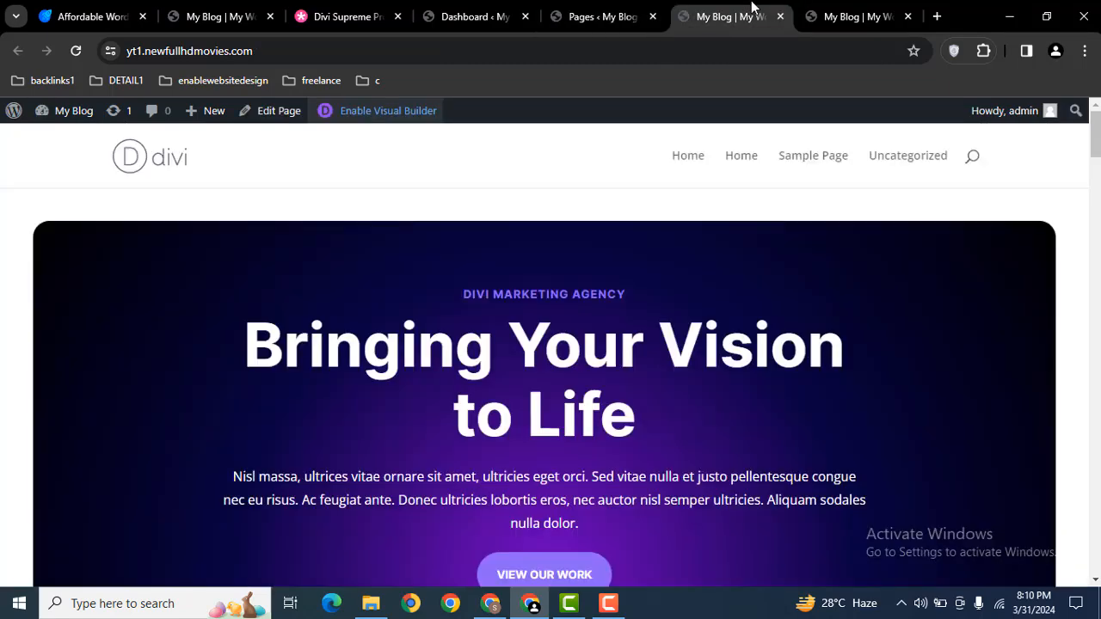
click(845, 9)
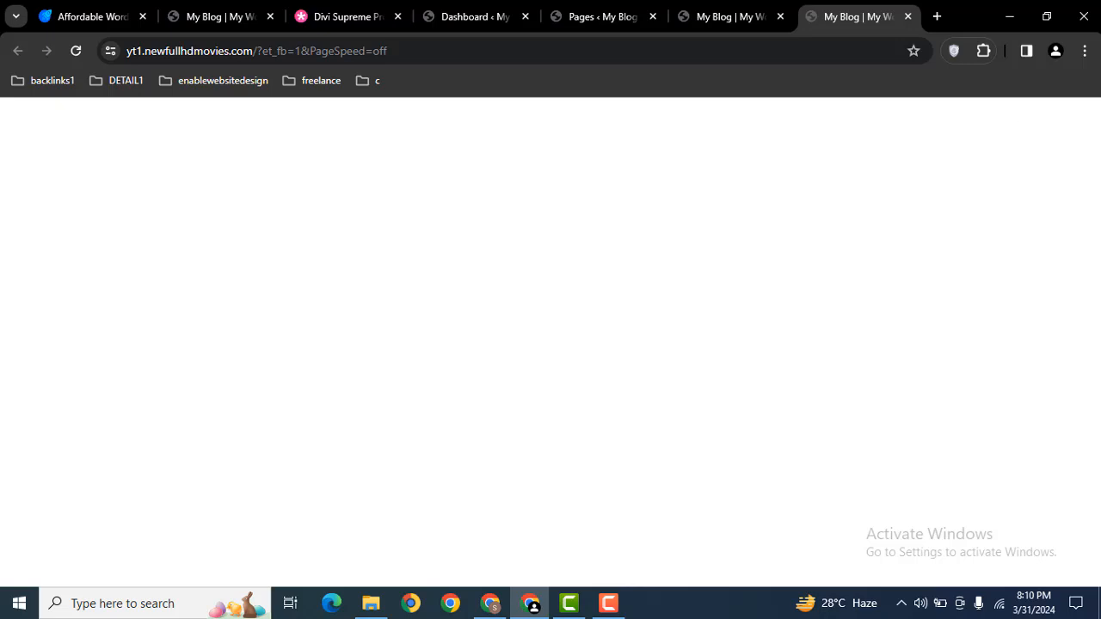
Insert a regular section with a row of two equal columns below the SEO, Email Marketing and Social Media blocks.
scroll(1098, 156, down, 5)
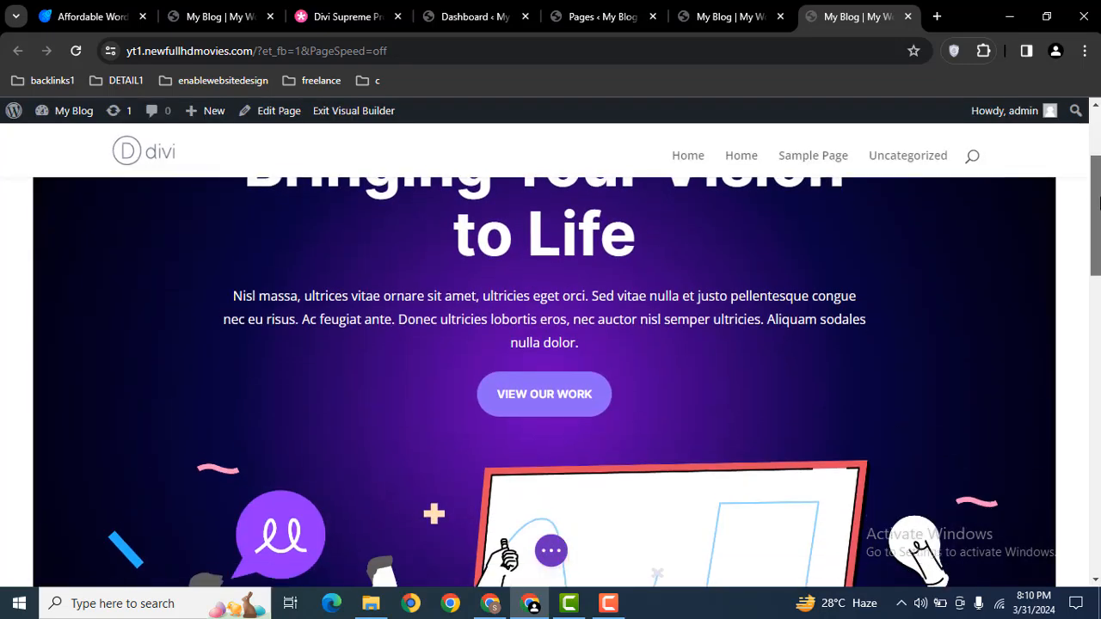
scroll(551, 352, down, 3)
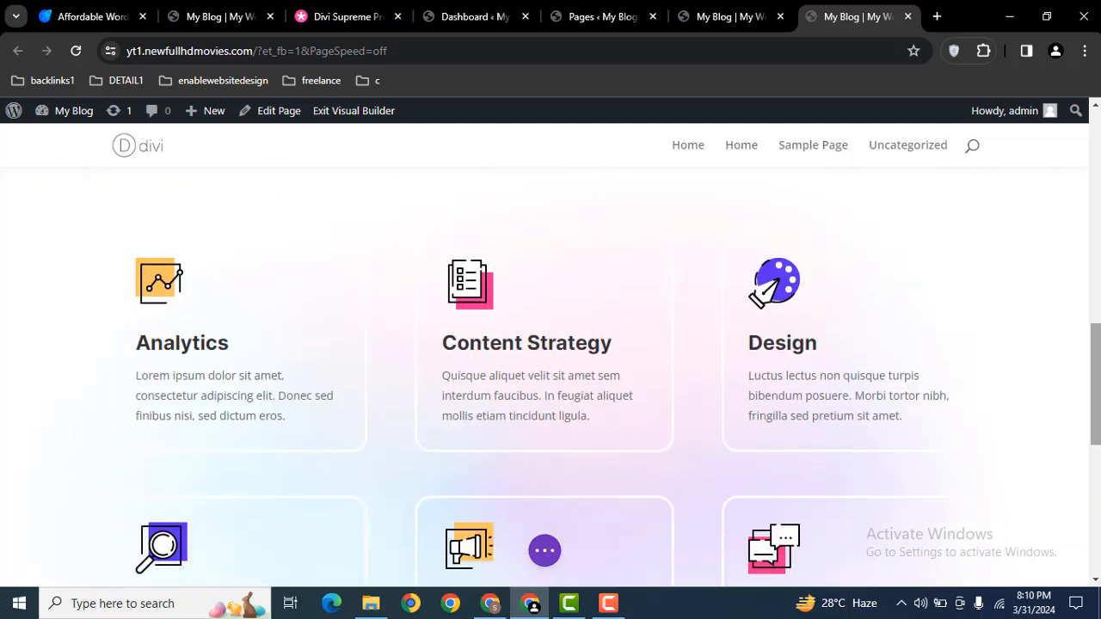
scroll(551, 353, down, 5)
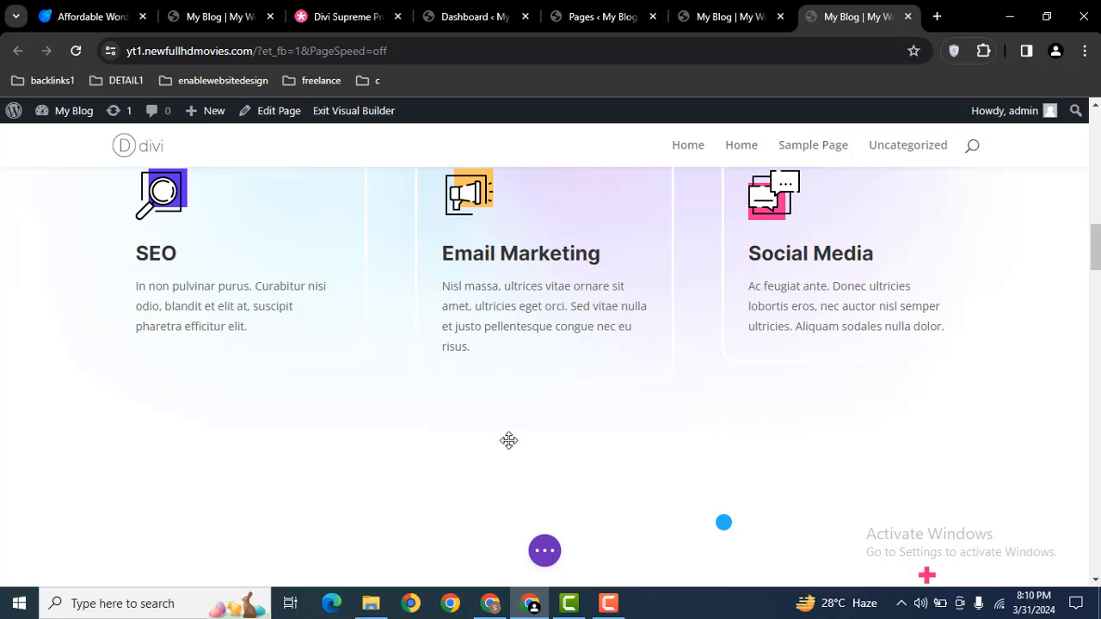
click(545, 446)
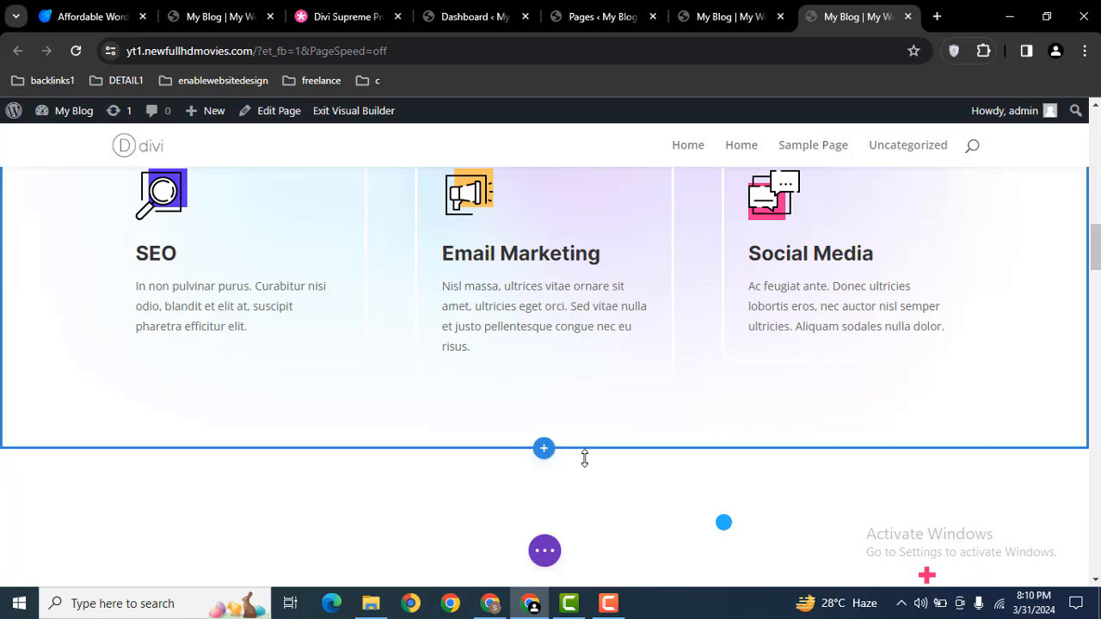
click(544, 454)
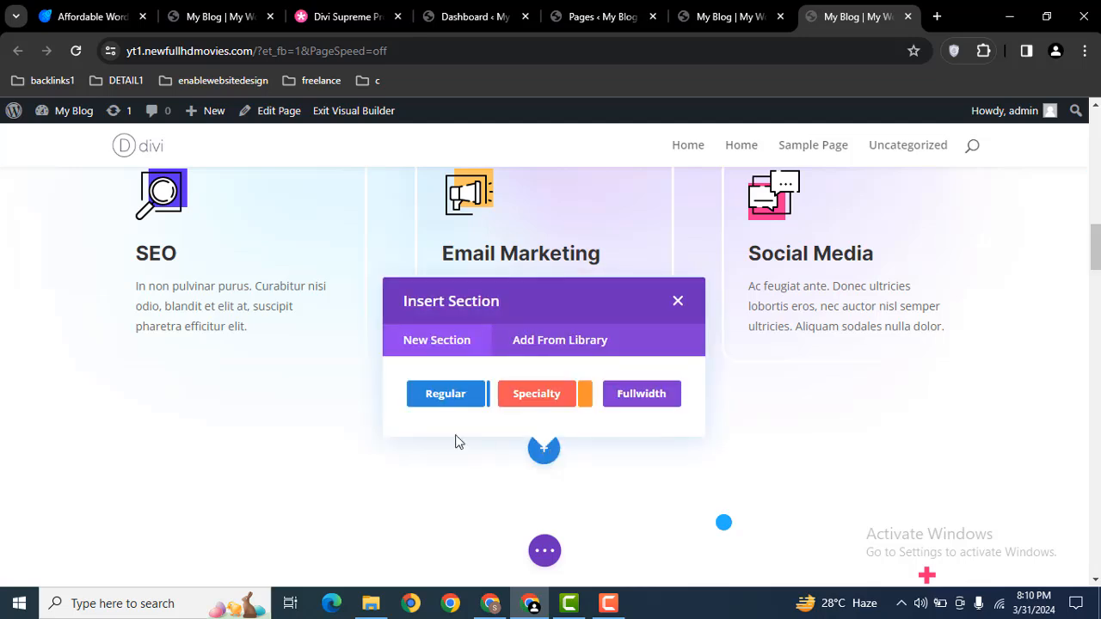
click(430, 394)
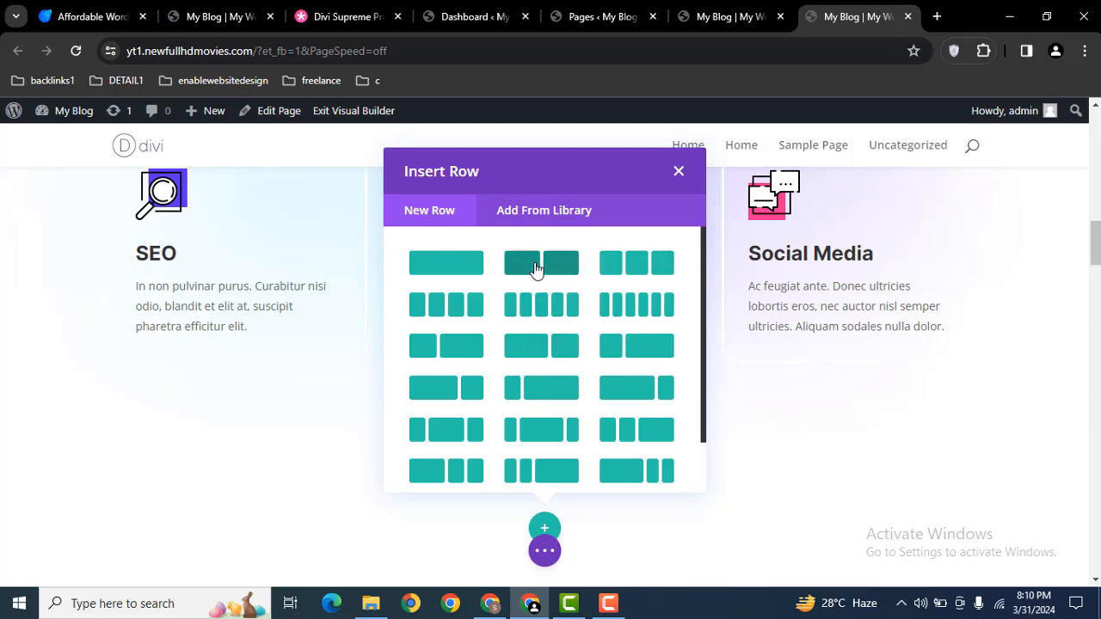
click(535, 269)
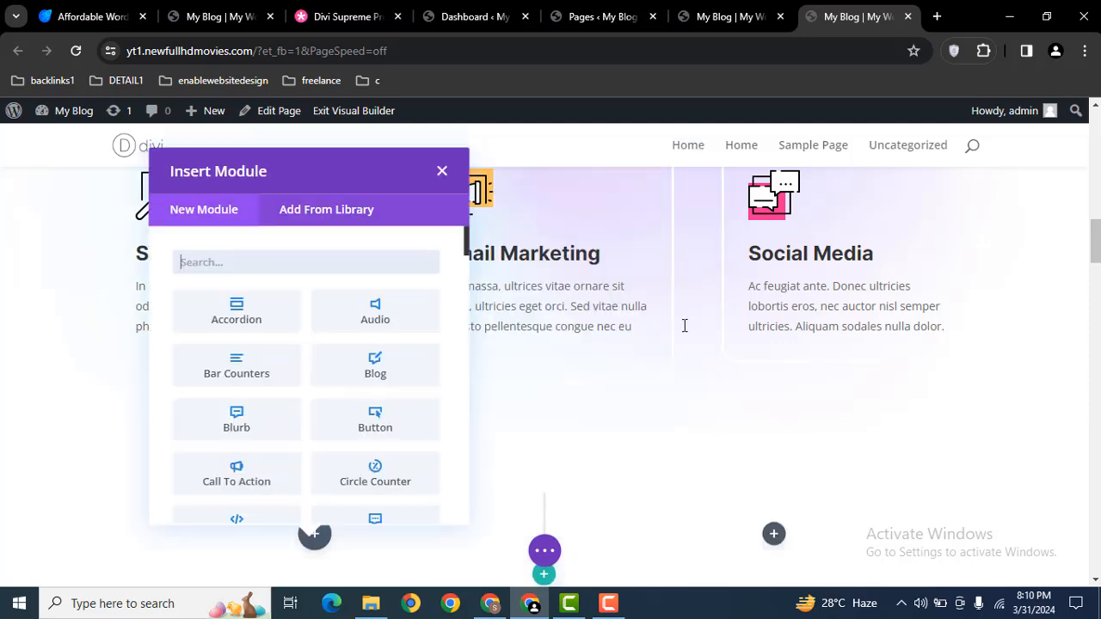
Find the text modules and insert a Supreme Text Path module in the first column of the new row.
text(text)
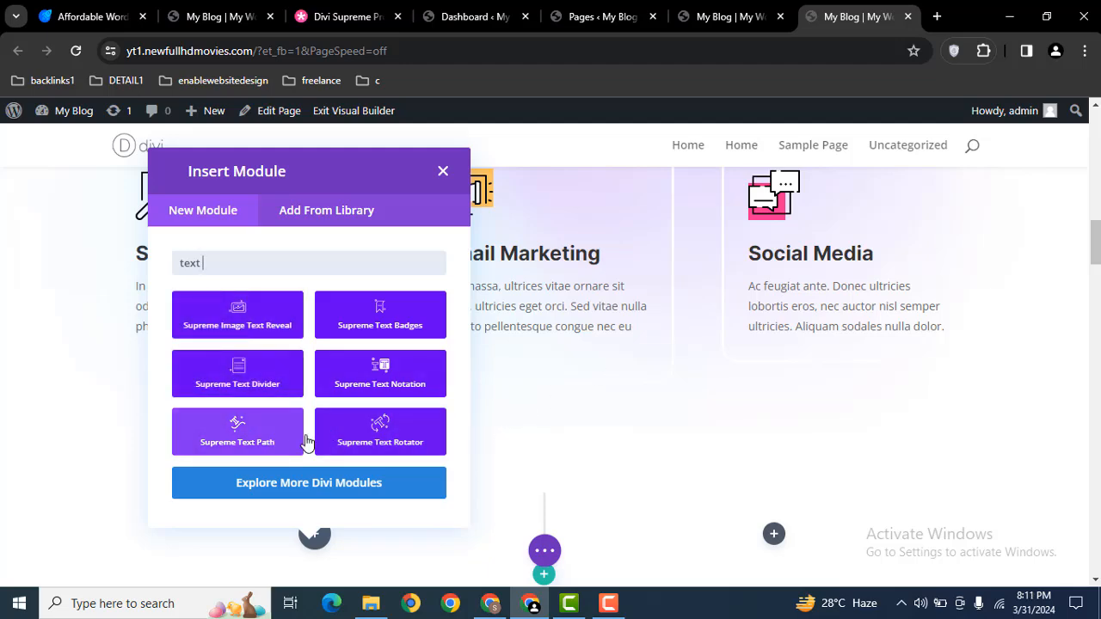
click(237, 442)
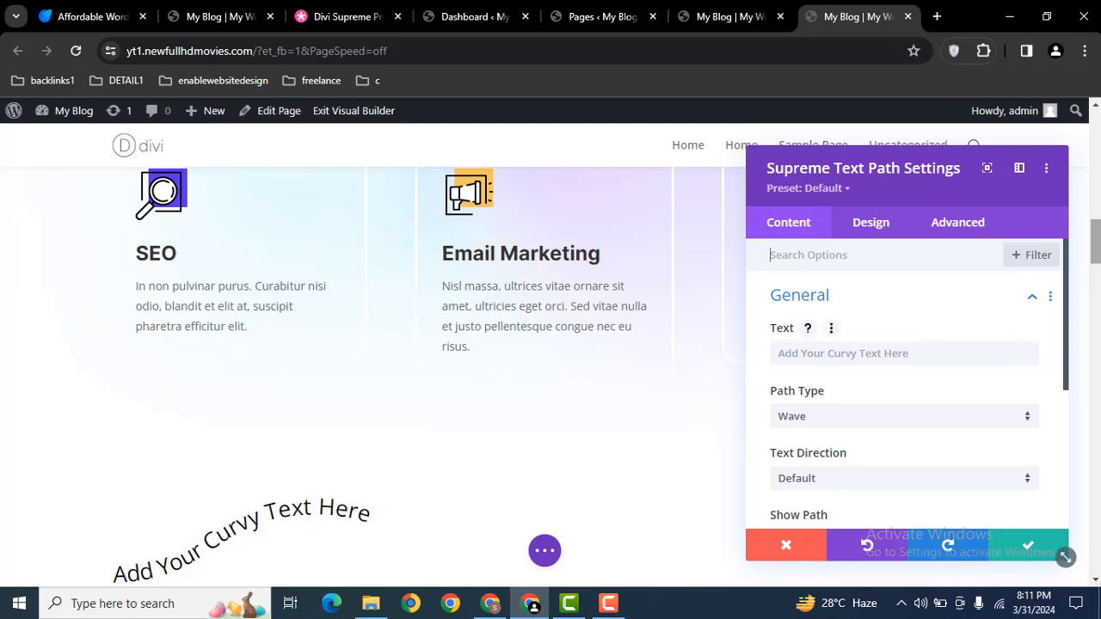
scroll(1088, 254, down, 2)
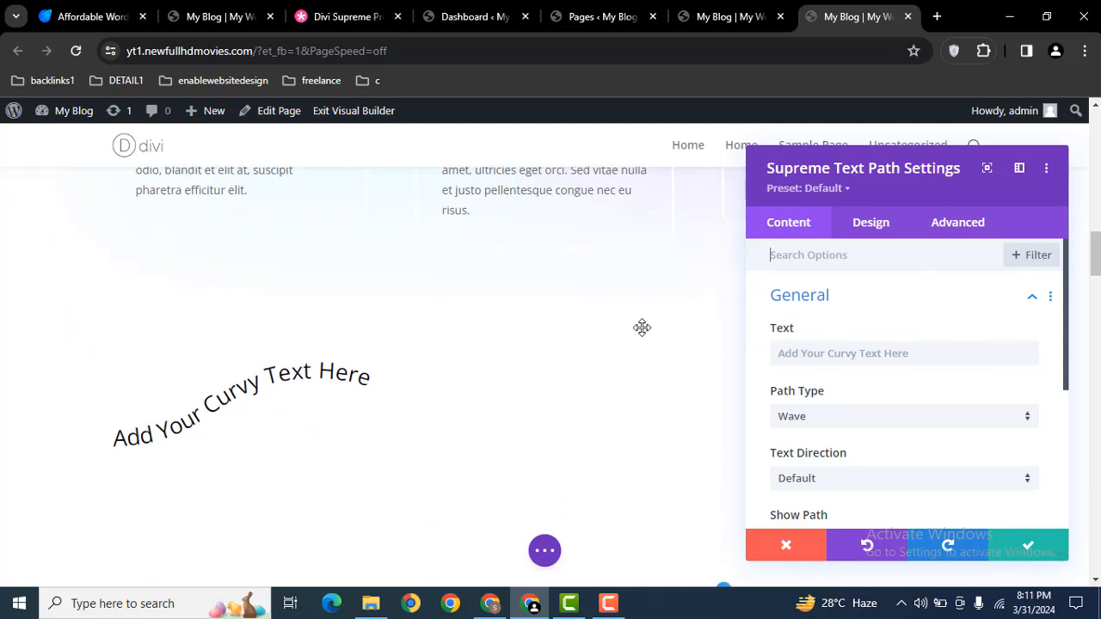
Set the curved text to "Professional Web Design and Development Services".
click(823, 354)
key(Caps_Lock)
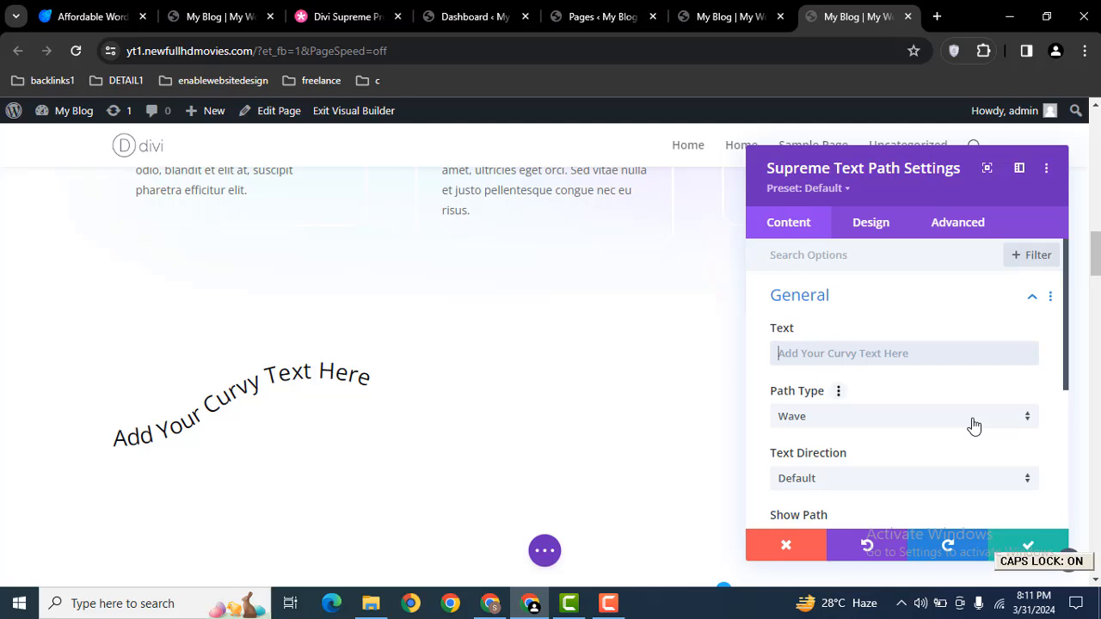
text(Professiona)
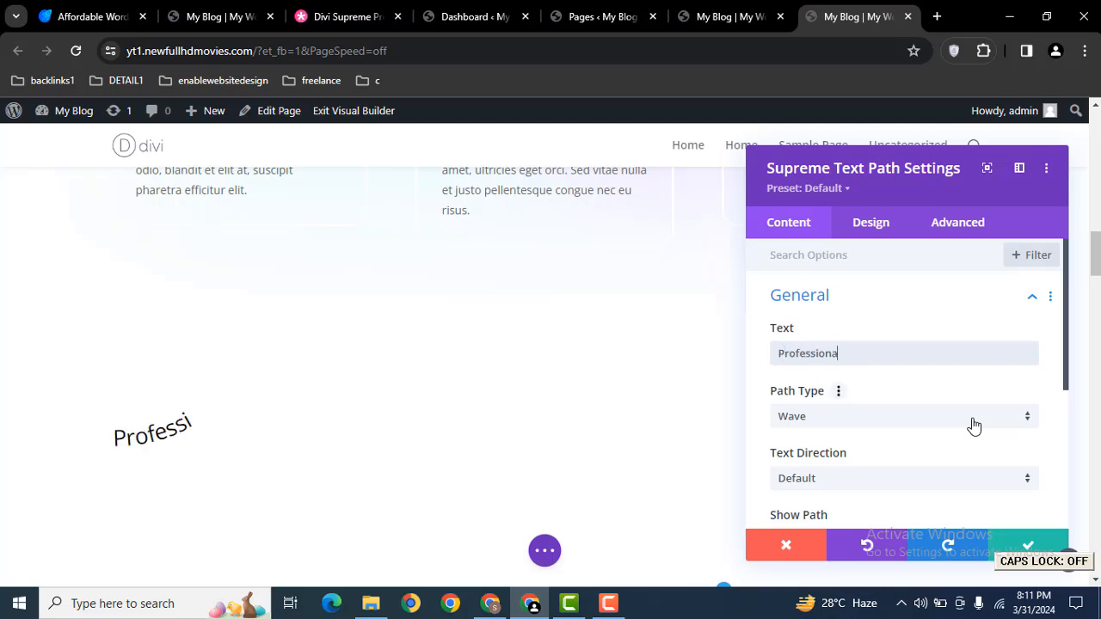
text(l Web Des)
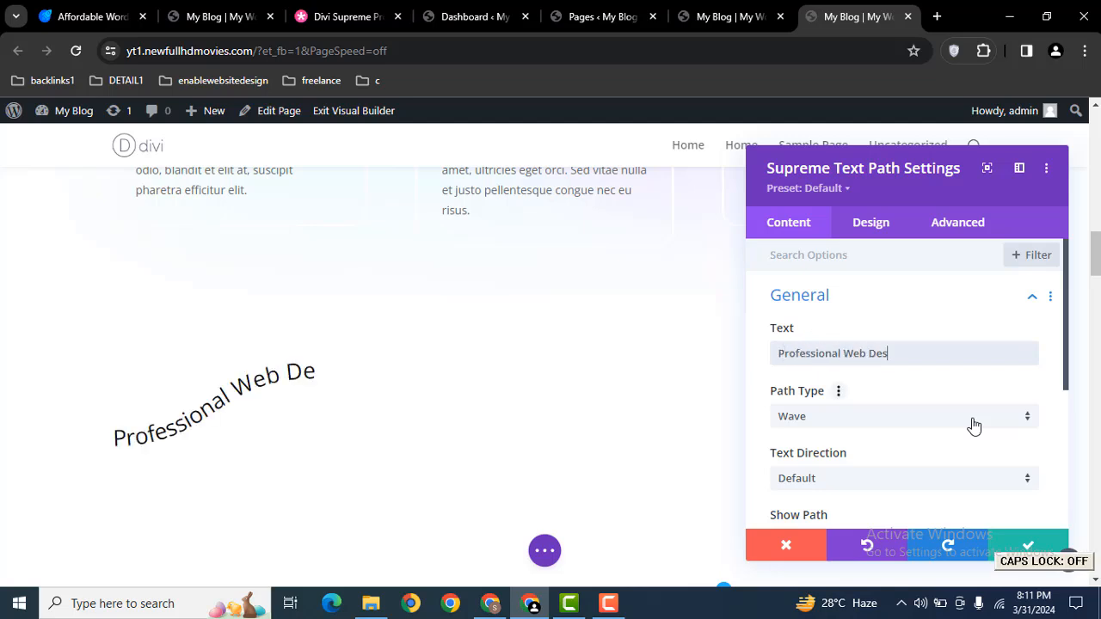
text(ign and)
key(Caps_Lock)
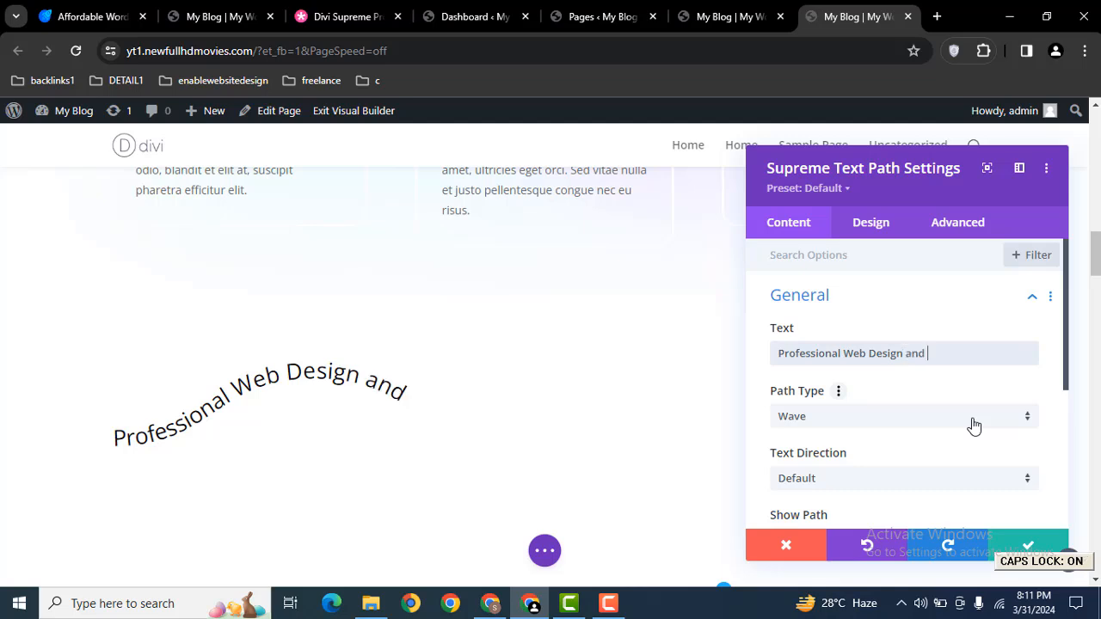
text(Development)
key(Caps_Lock)
text(S)
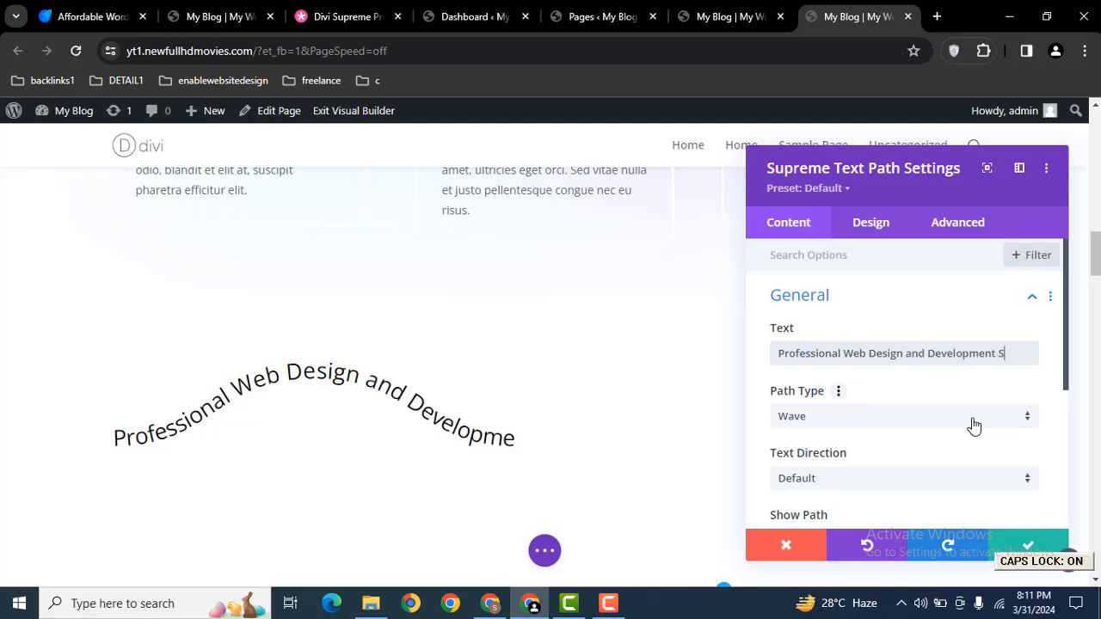
text(ervices)
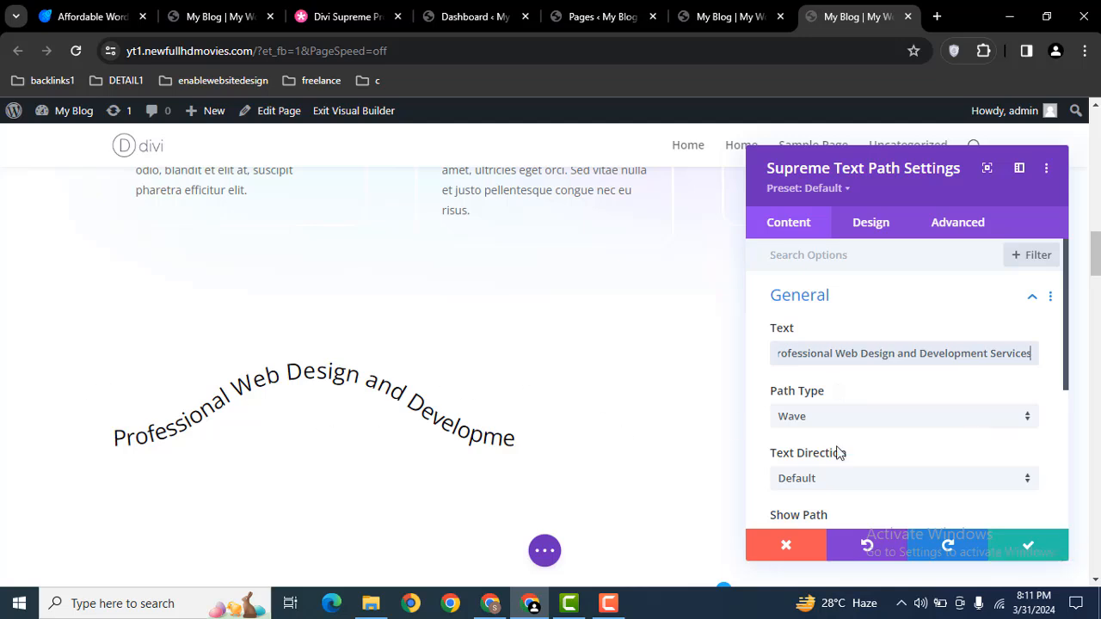
Set the path type of the curved text to Circle.
click(826, 417)
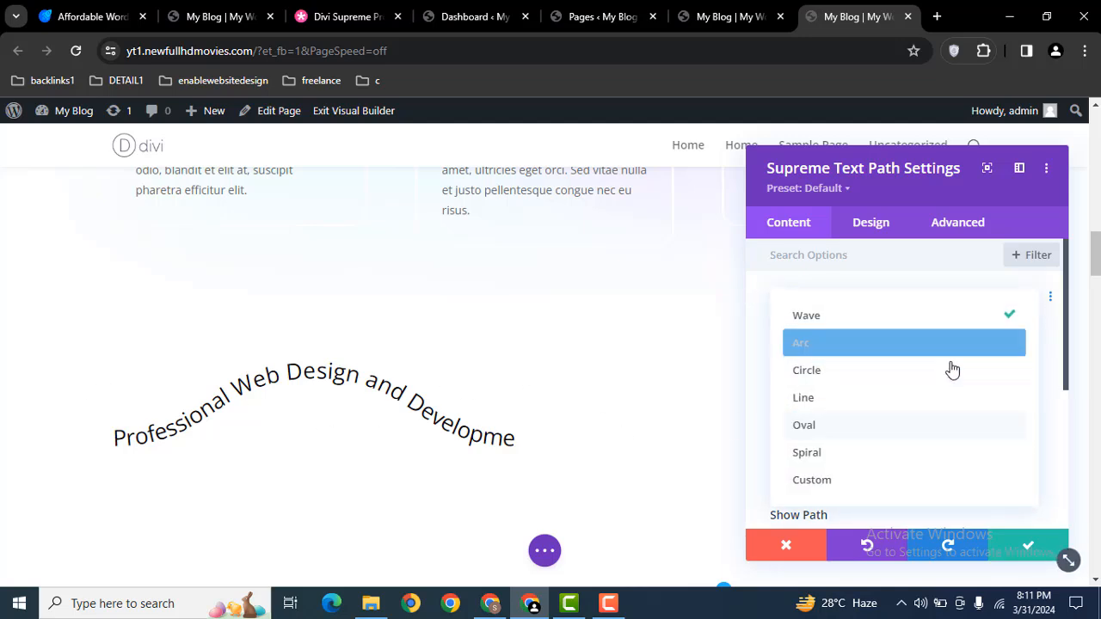
click(839, 376)
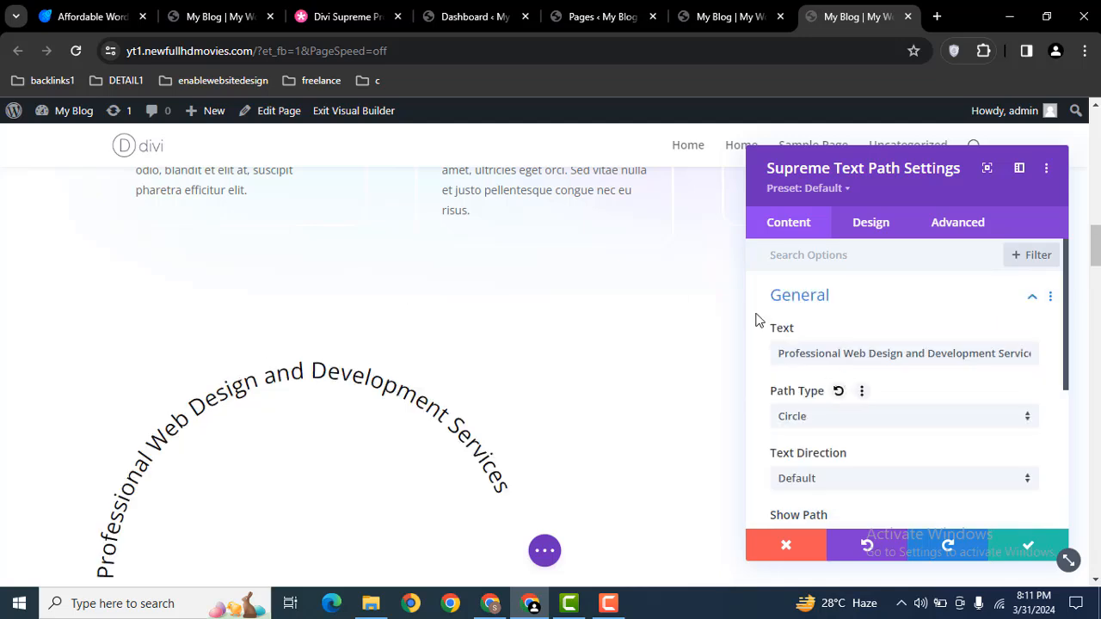
scroll(1091, 289, down, 2)
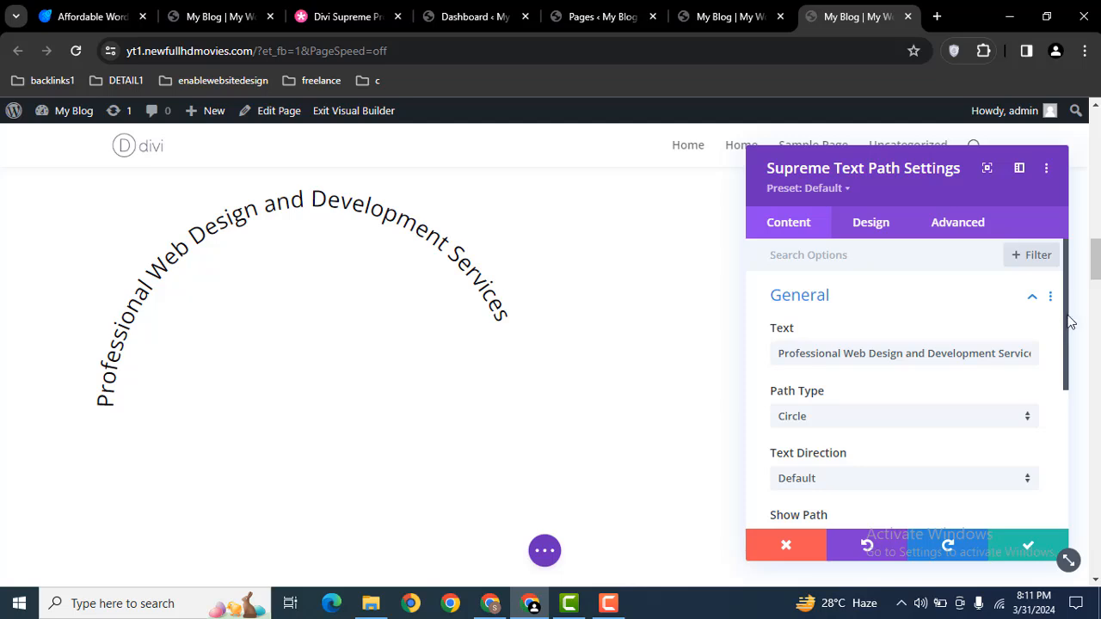
Try the RTL text direction before setting it to LTR, and turn on Show Path.
drag(1067, 323, 1065, 370)
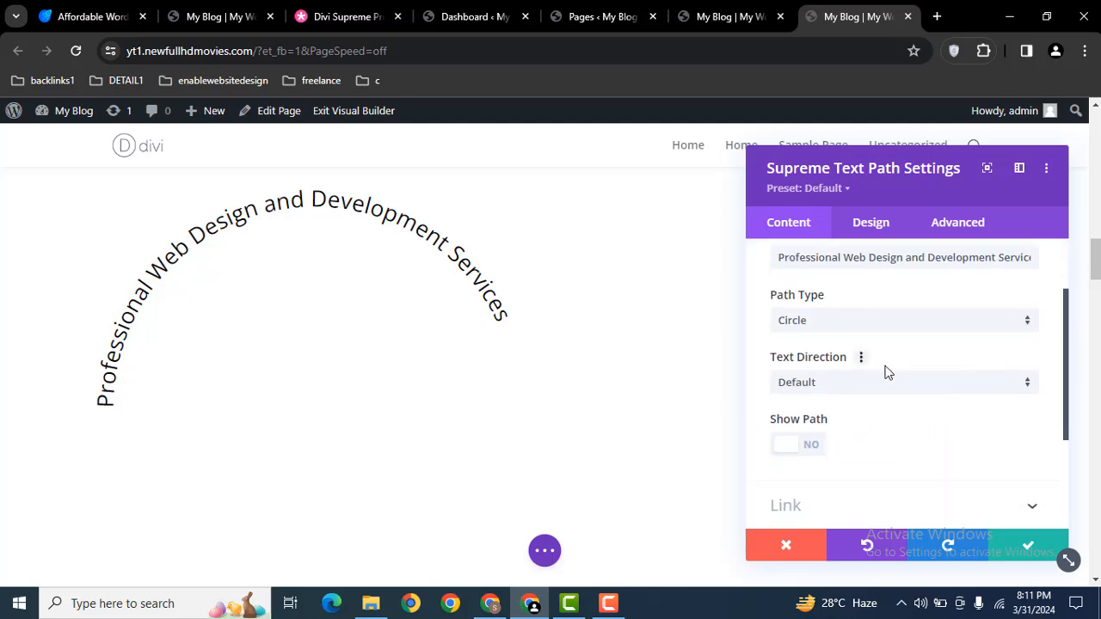
click(835, 387)
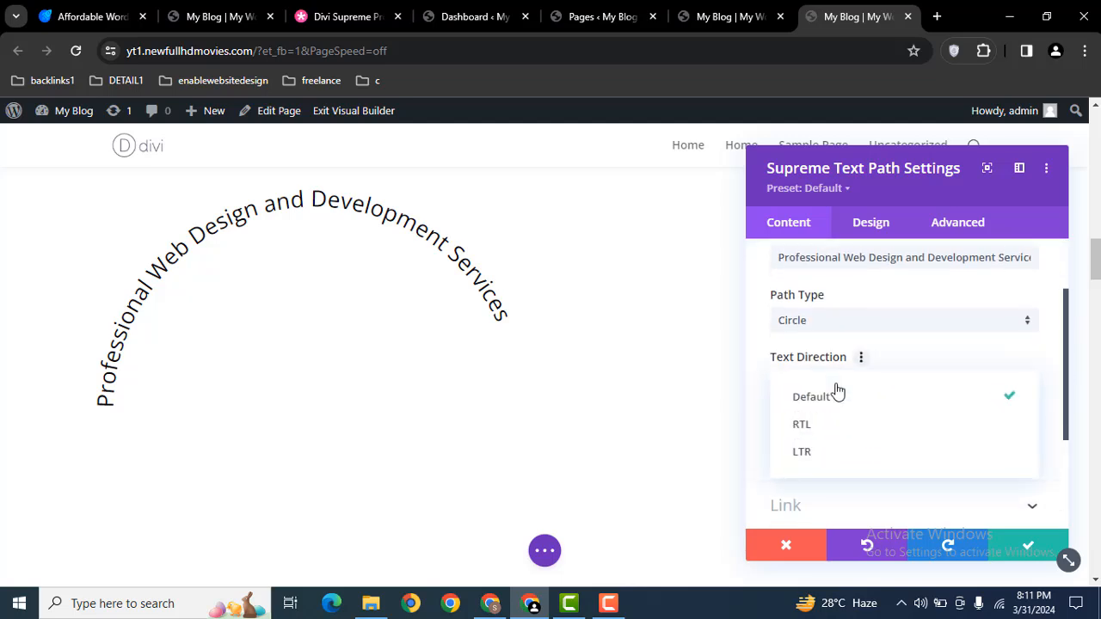
click(801, 425)
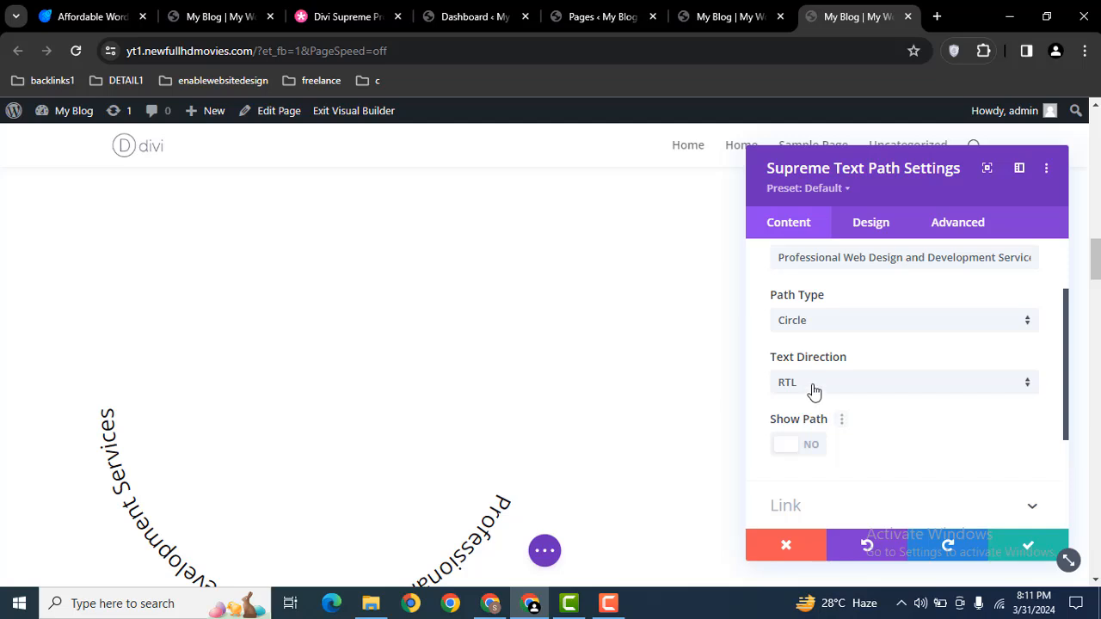
click(813, 392)
click(823, 454)
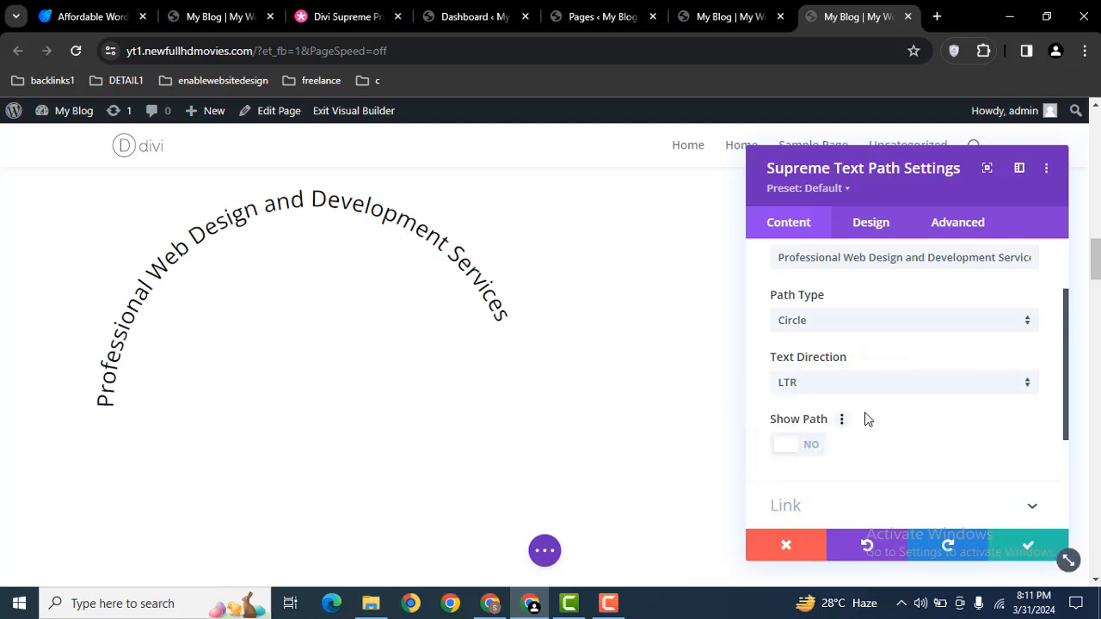
click(801, 445)
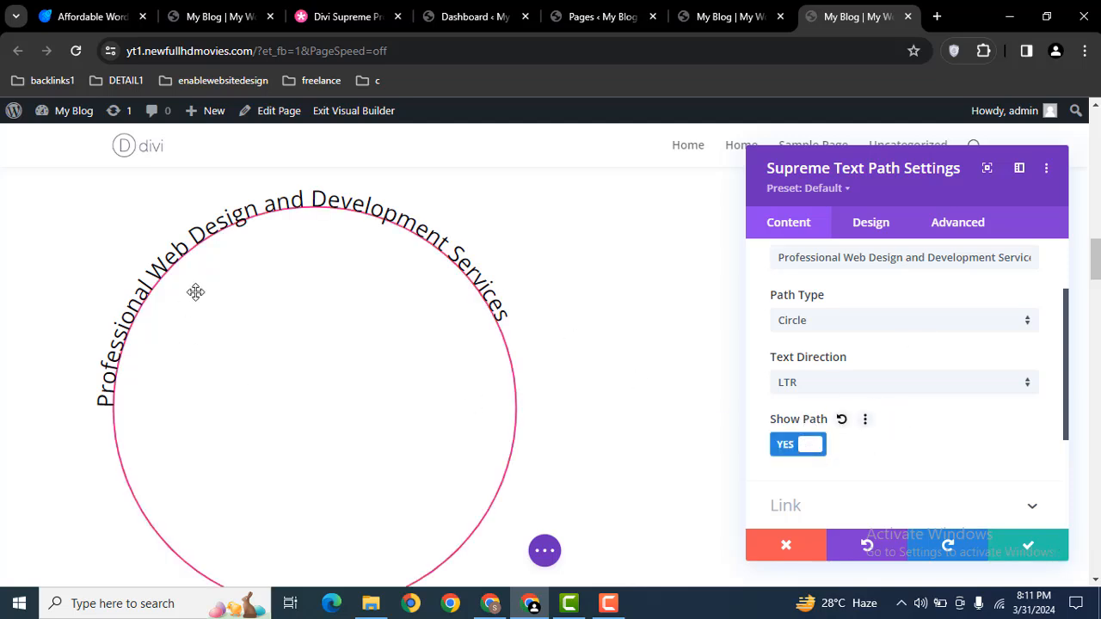
Style the circular path with the blue saved color and a path width of 35px.
click(870, 222)
click(839, 297)
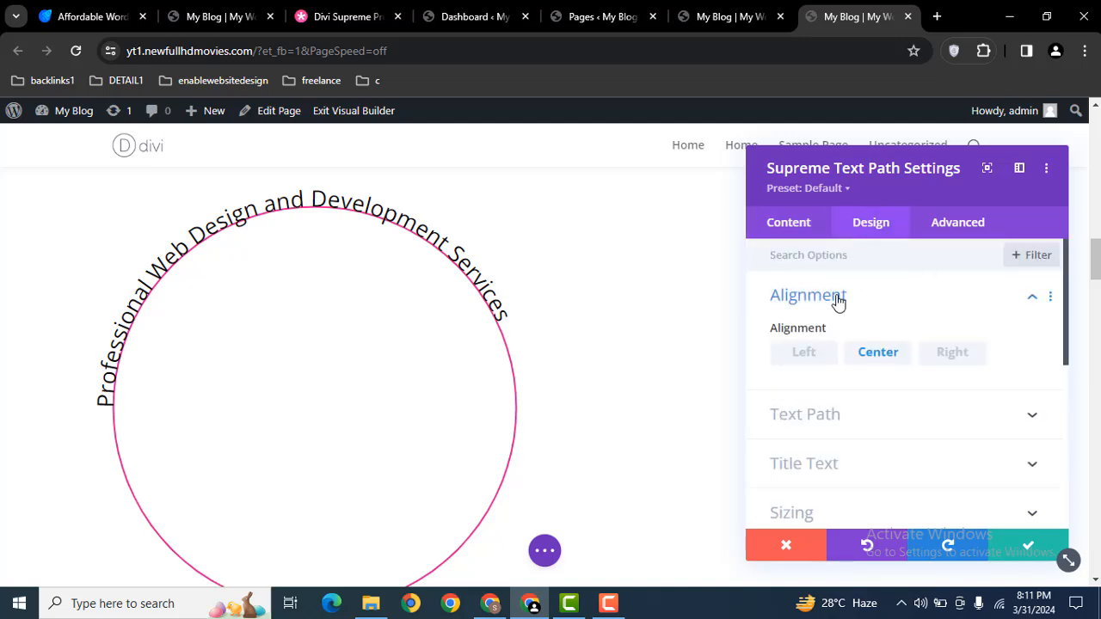
click(850, 419)
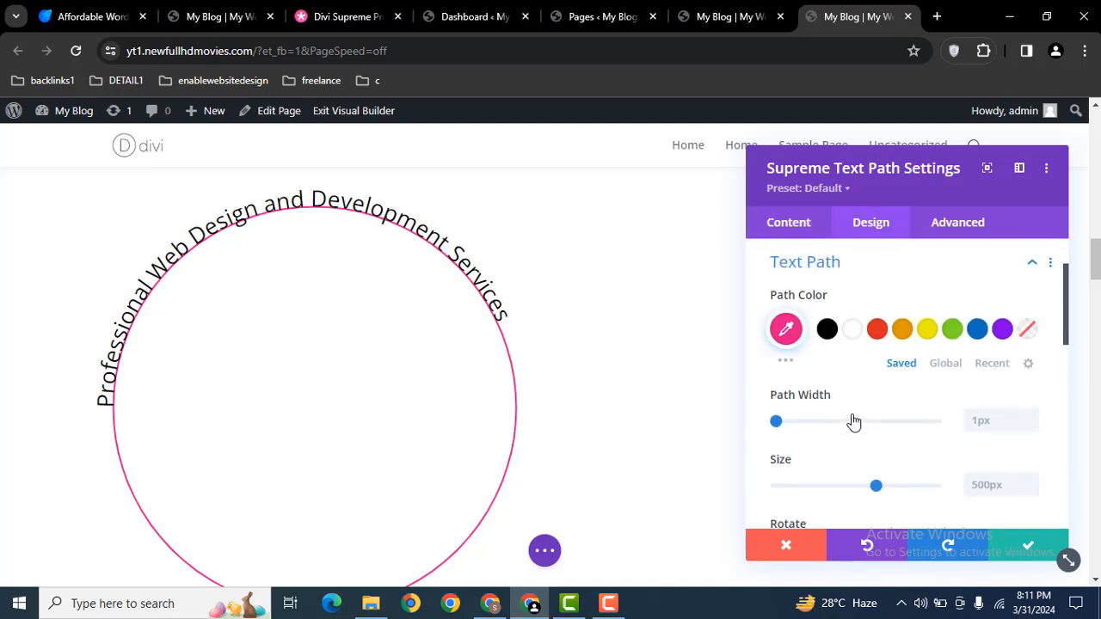
click(977, 332)
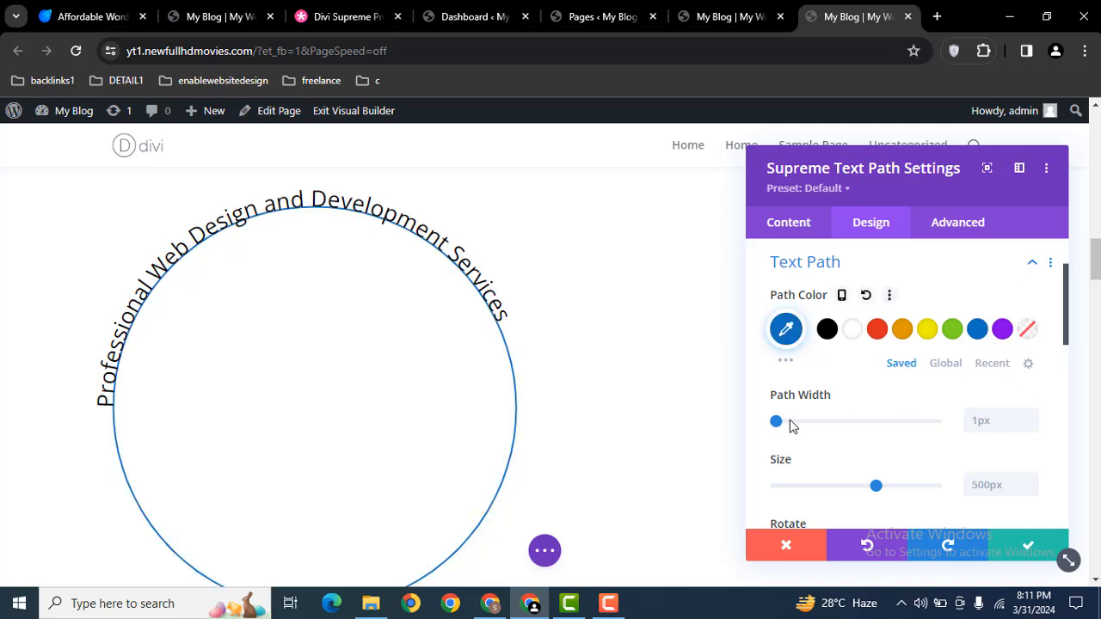
drag(789, 428, 785, 427)
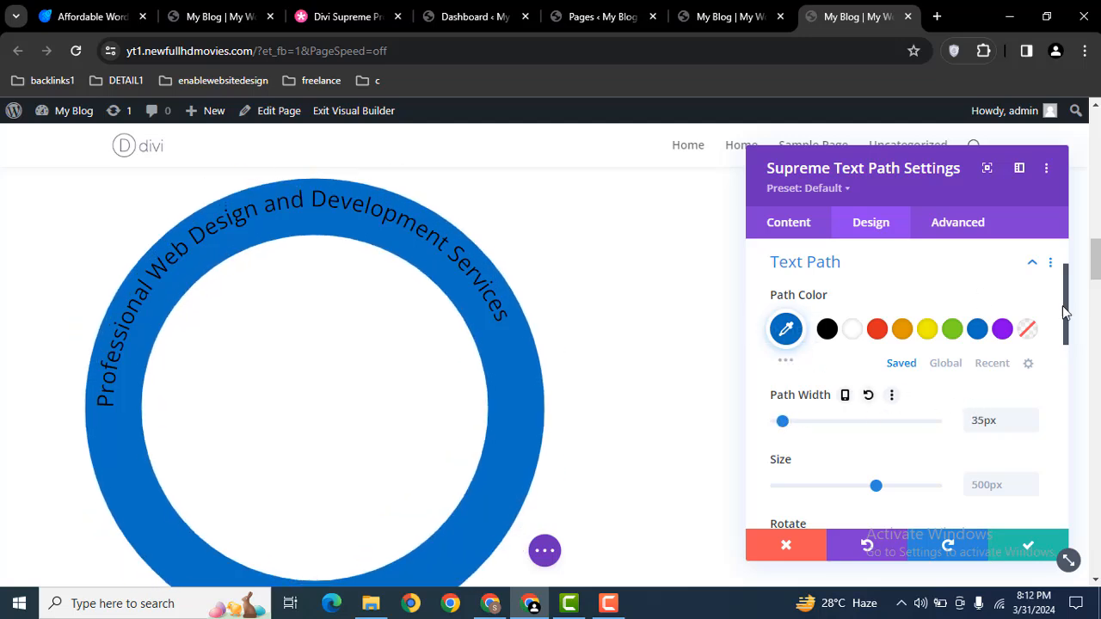
Rotate the text path by 21deg and keep its starting point at 0%.
drag(1066, 316, 1072, 393)
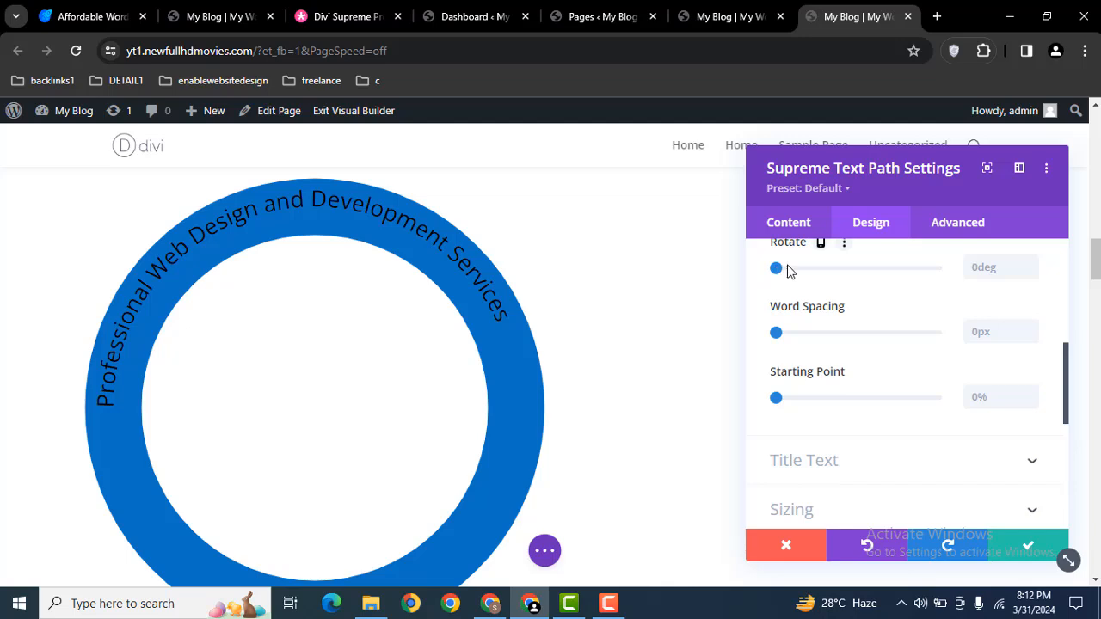
mouse_move(788, 271)
mouse_down()
mouse_move(802, 269)
mouse_move(787, 269)
mouse_up()
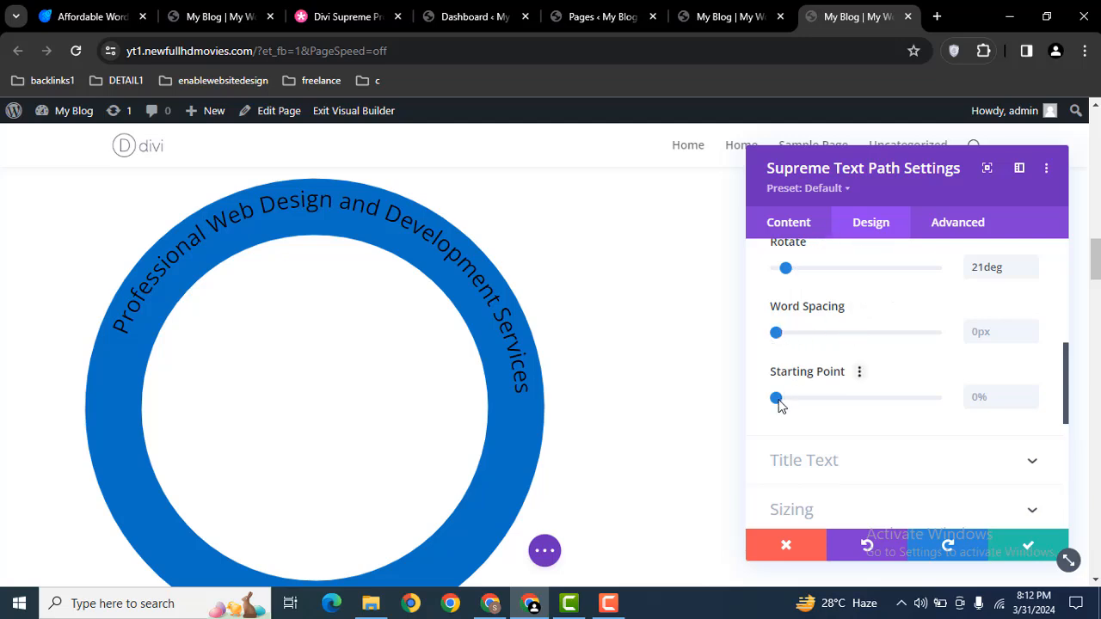
mouse_move(777, 399)
mouse_down()
mouse_move(791, 395)
mouse_move(774, 396)
mouse_up()
Set the title font text color of the curved text to white.
drag(1067, 406, 1068, 437)
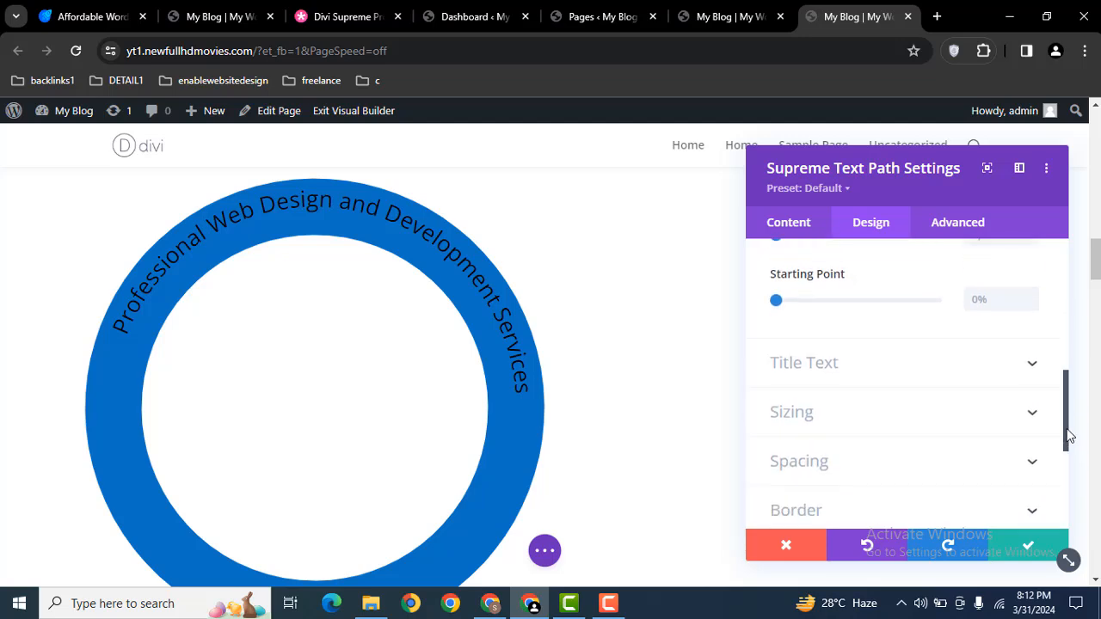
click(843, 377)
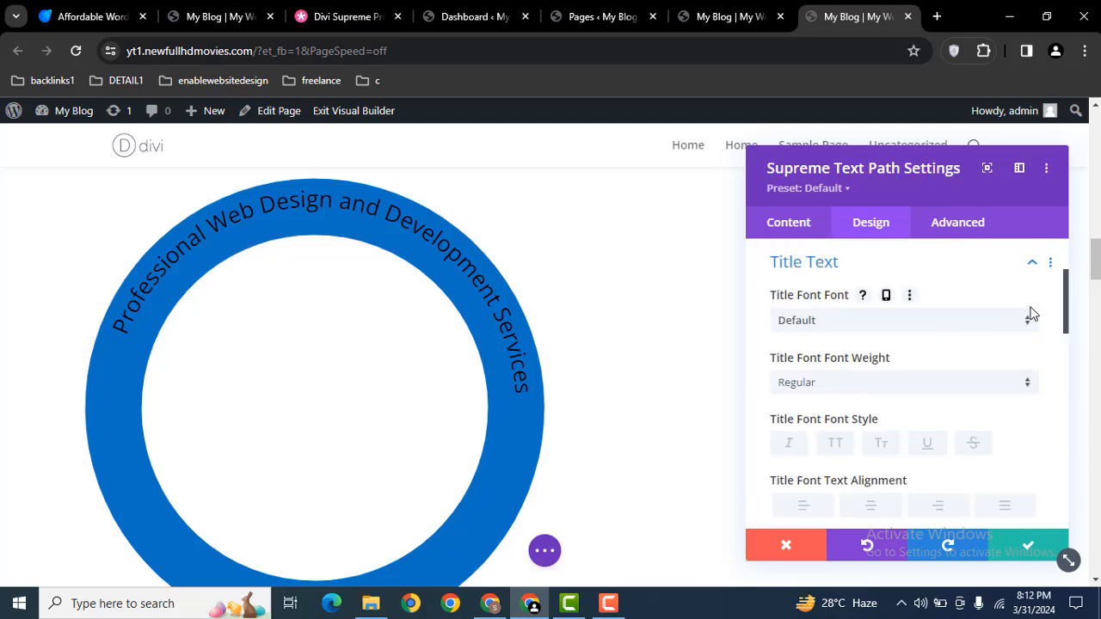
drag(1066, 307, 1070, 346)
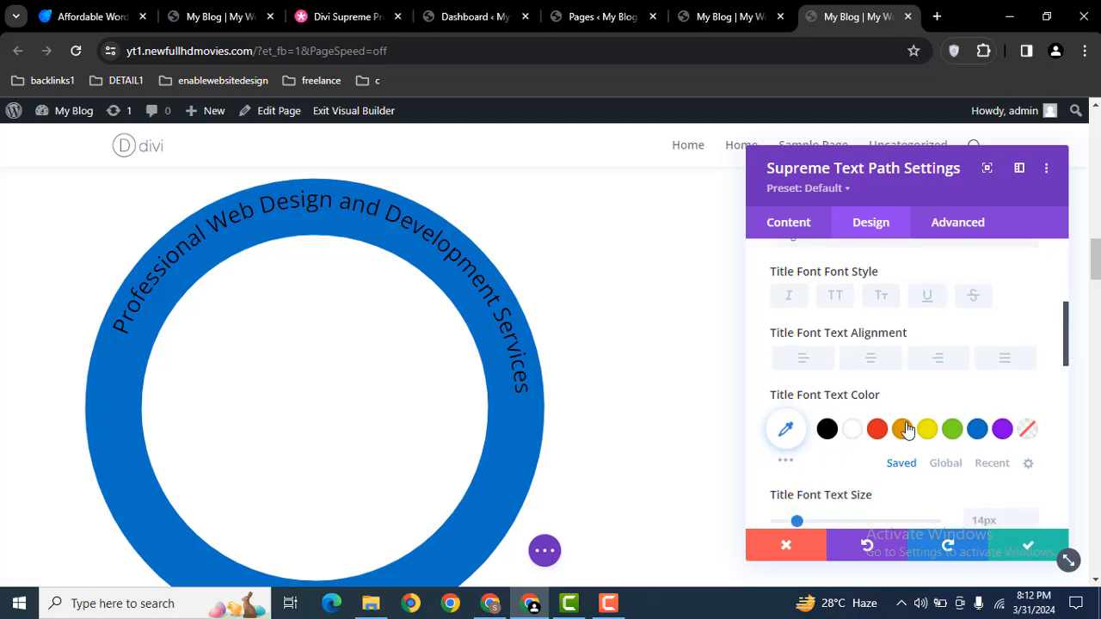
click(852, 428)
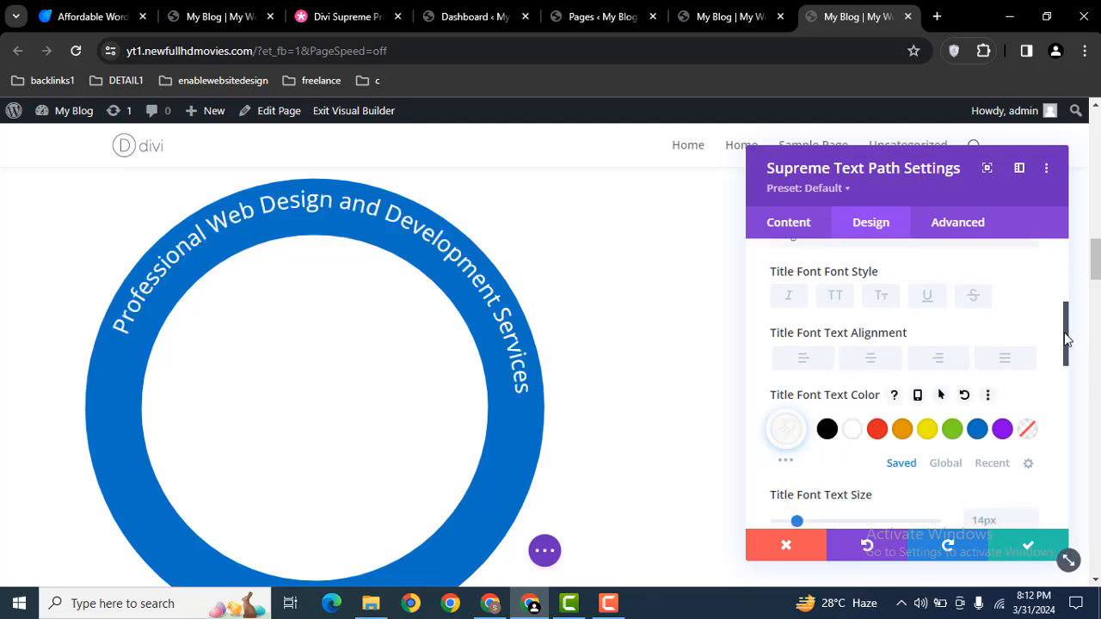
Look through the remaining design options, apply the Supreme Text Path settings and bring up the page's save controls.
drag(1069, 346, 1073, 477)
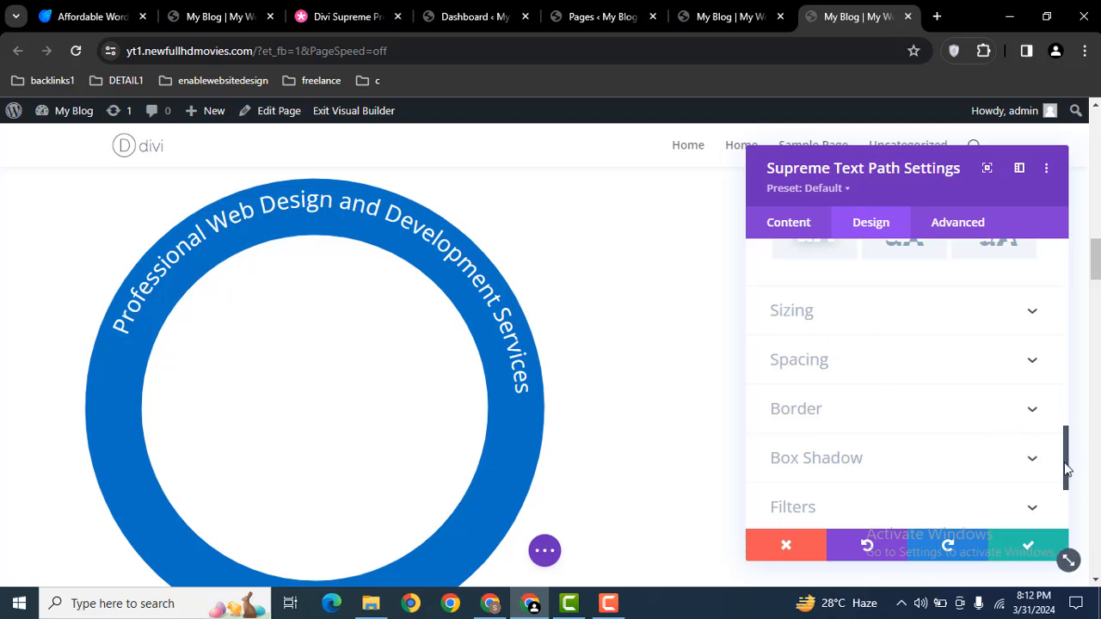
drag(1067, 469, 1066, 499)
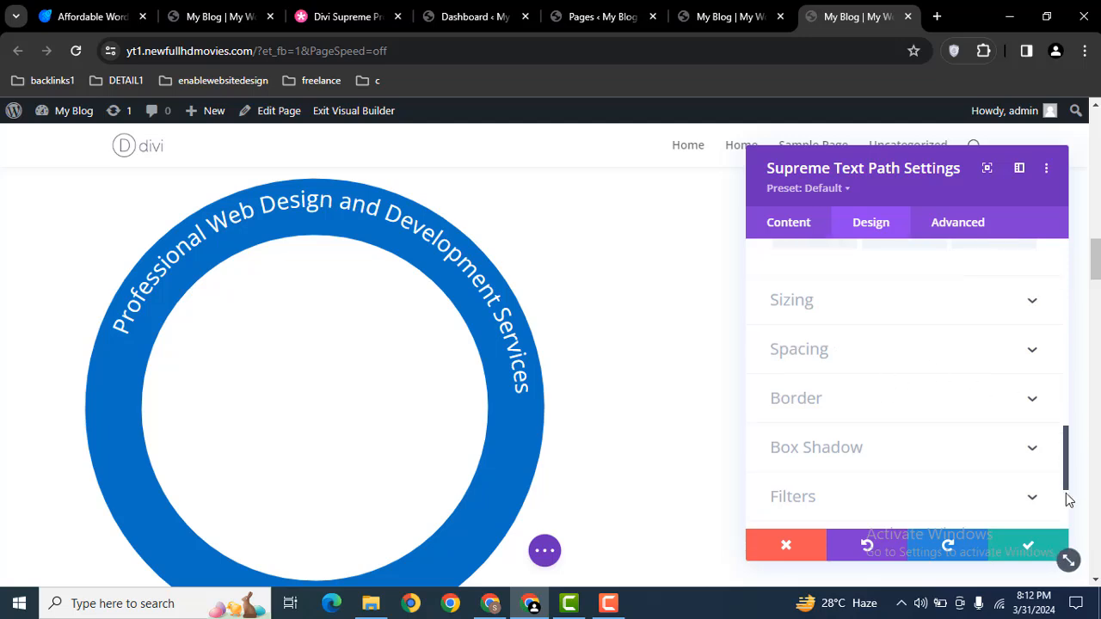
click(1004, 548)
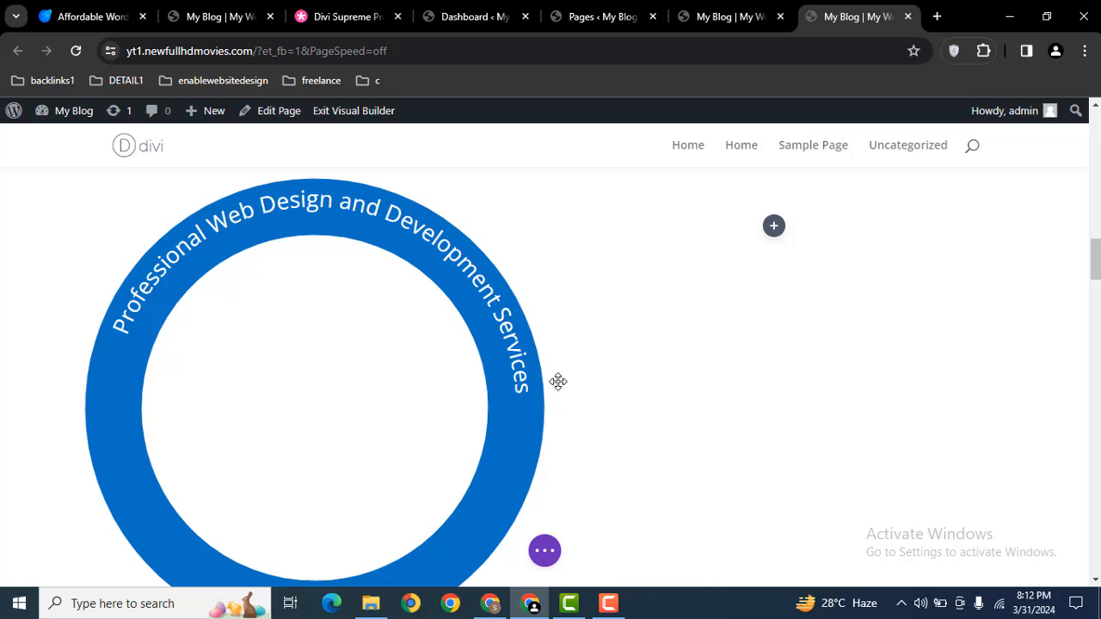
click(545, 551)
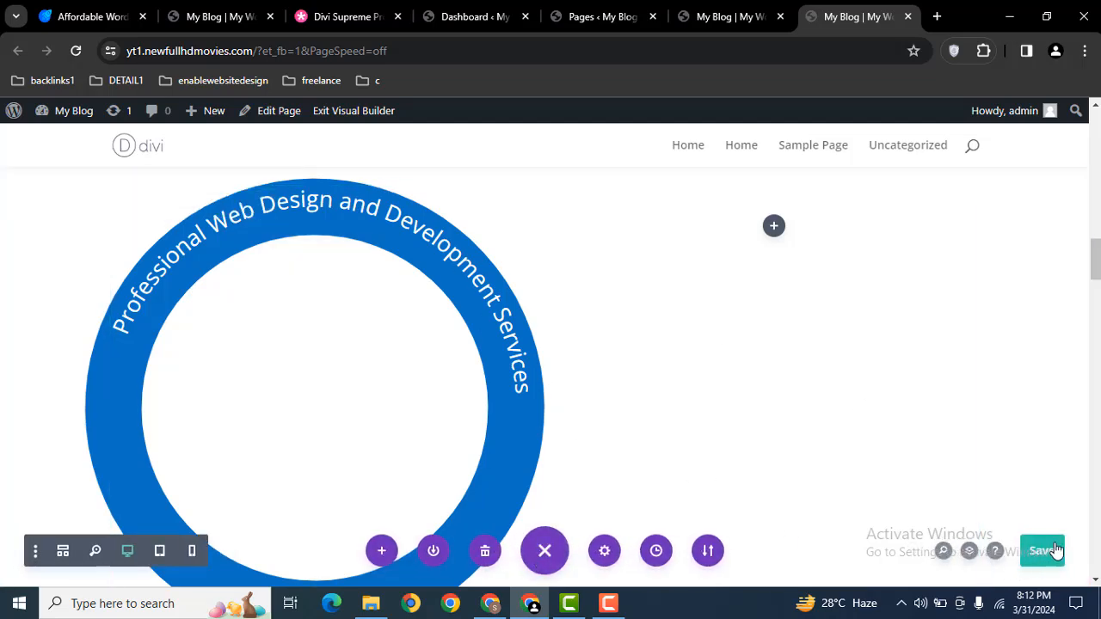